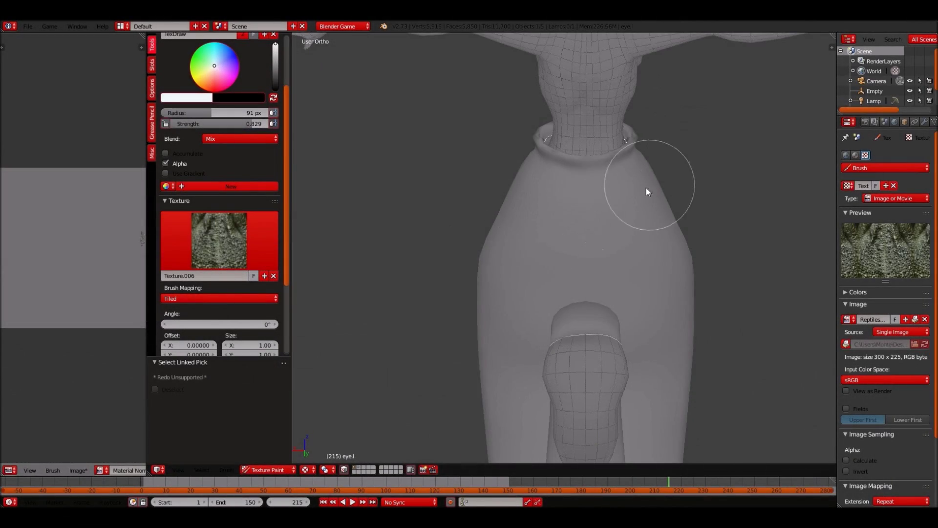
Set brush mapping to Stencil, centre the reptile stencil and paint scales on the lower body
scroll(593, 264, up, 3)
click(246, 298)
click(220, 317)
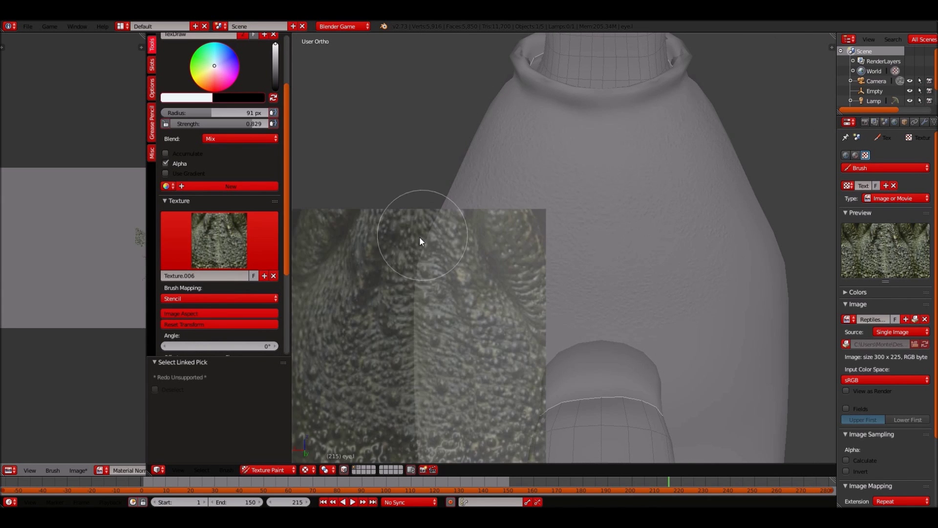
right_drag(445, 234, 605, 140)
scroll(606, 141, down, 2)
scroll(605, 141, down, 2)
drag(604, 147, 585, 159)
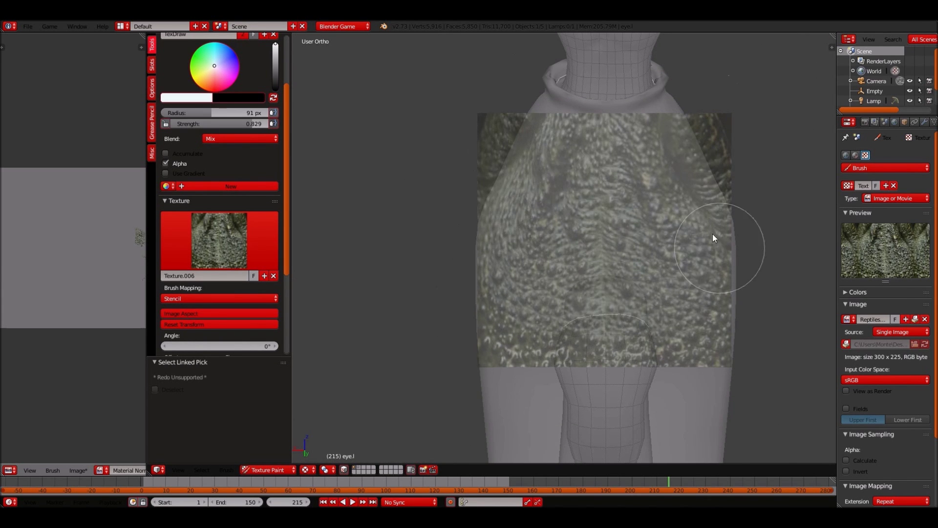
Paint the reptile texture down the body while orbiting around to the limbs
middle_drag(667, 248, 664, 248)
drag(559, 170, 518, 320)
middle_drag(648, 254, 555, 139)
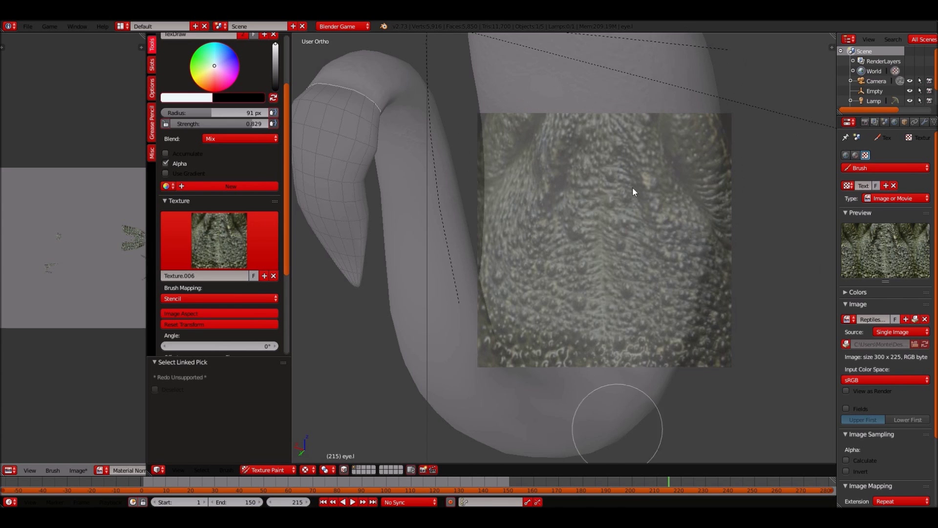
middle_drag(508, 104, 558, 229)
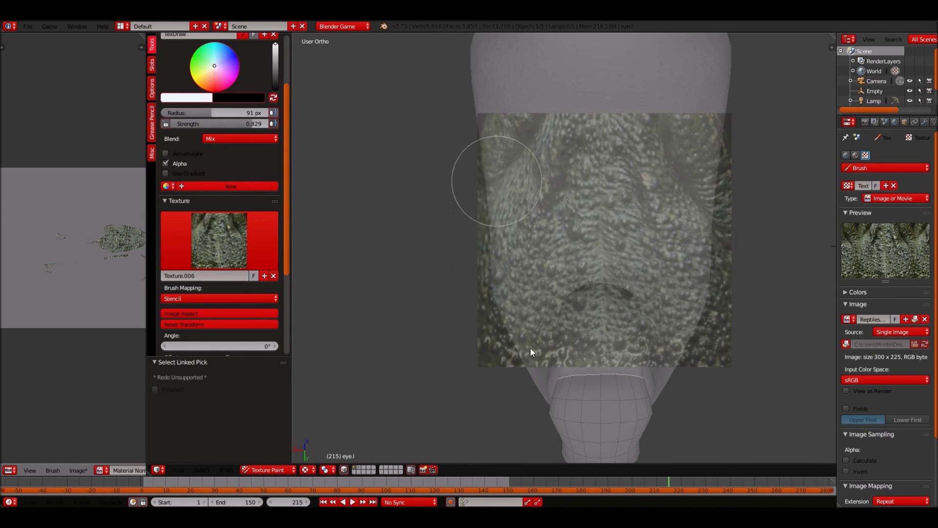
scroll(533, 332, up, 2)
scroll(536, 321, up, 2)
scroll(536, 321, up, 2)
scroll(535, 321, up, 2)
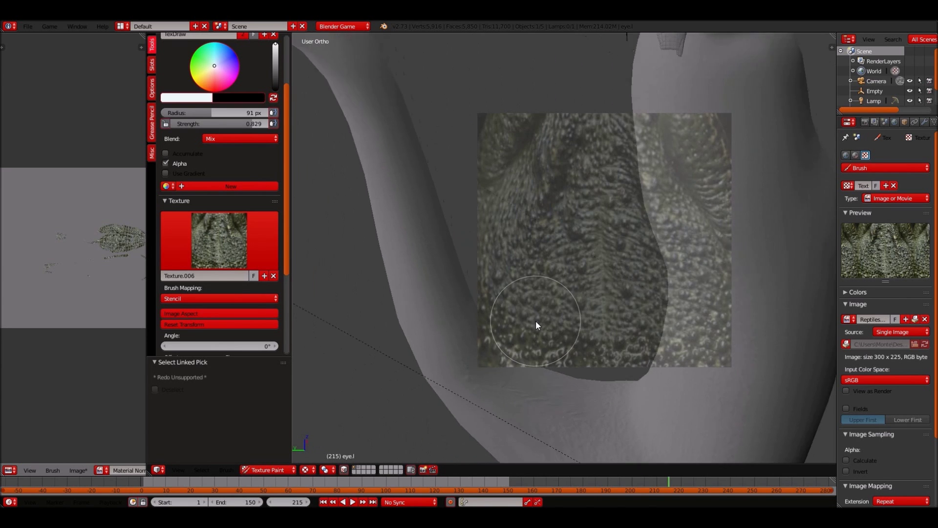
Rotate the model so the tail and torso pass under the reptile stencil, ending in front view
middle_drag(536, 321, 640, 170)
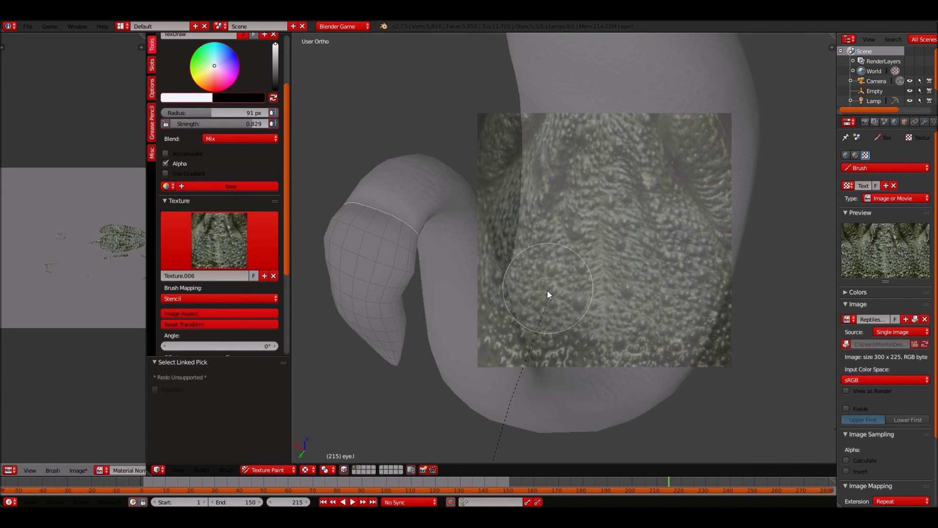
middle_drag(547, 290, 538, 322)
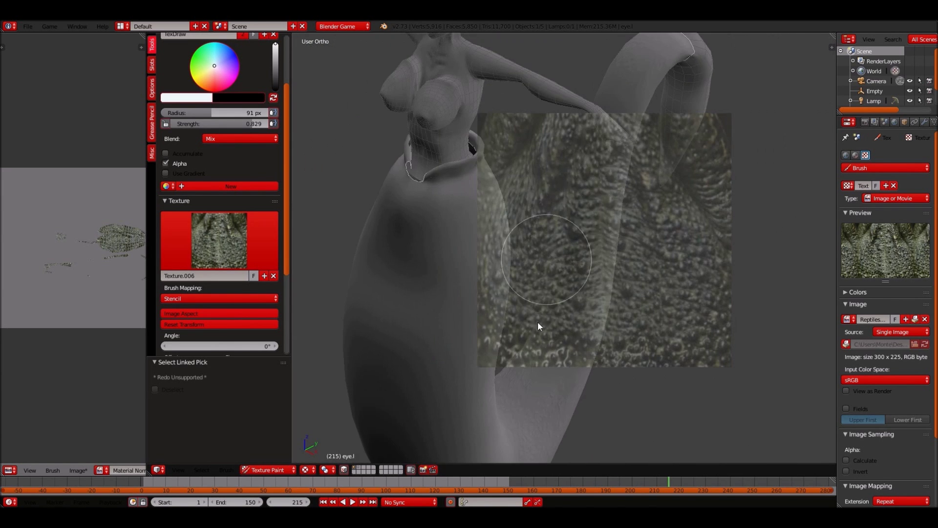
mouse_move(570, 270)
middle_down()
mouse_move(597, 130)
mouse_move(570, 272)
mouse_move(546, 181)
mouse_move(644, 166)
mouse_move(594, 308)
mouse_move(579, 234)
middle_up()
mouse_move(627, 403)
middle_down()
mouse_move(597, 189)
mouse_move(613, 153)
mouse_move(615, 232)
mouse_move(623, 173)
middle_up()
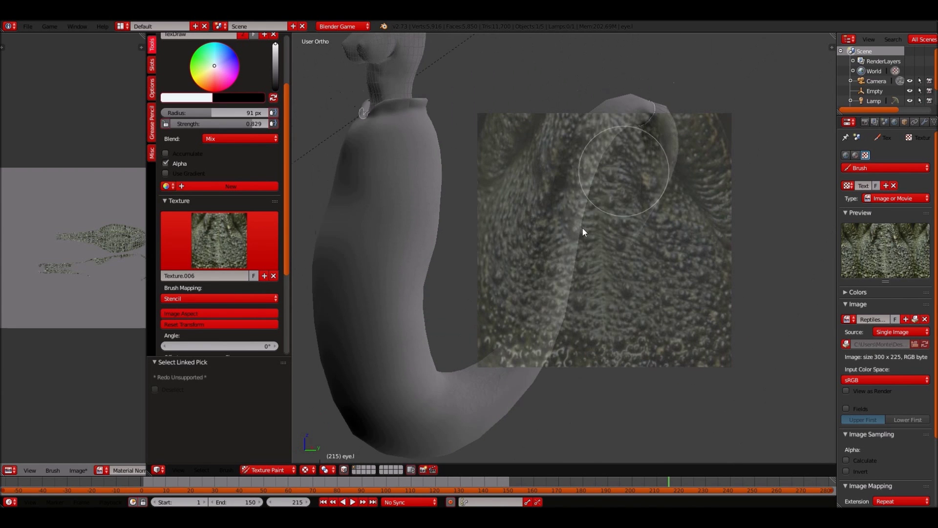
middle_drag(516, 344, 515, 345)
key(KP_1)
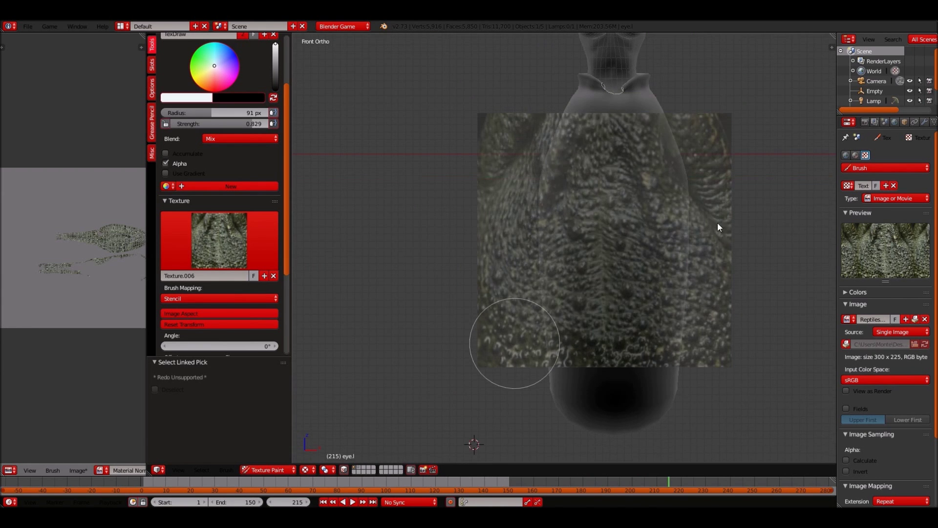
click(916, 319)
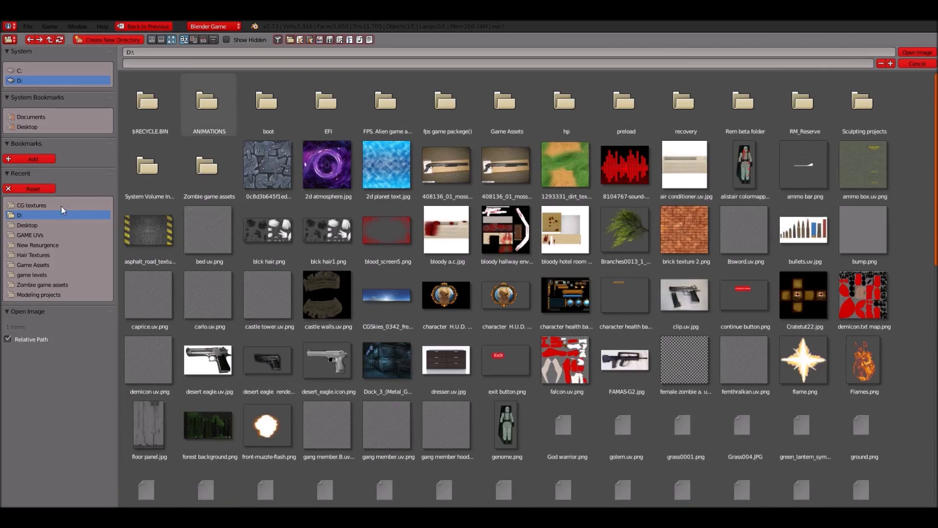
Load the zombie skin image from the CG textures folder as the stencil texture
click(62, 207)
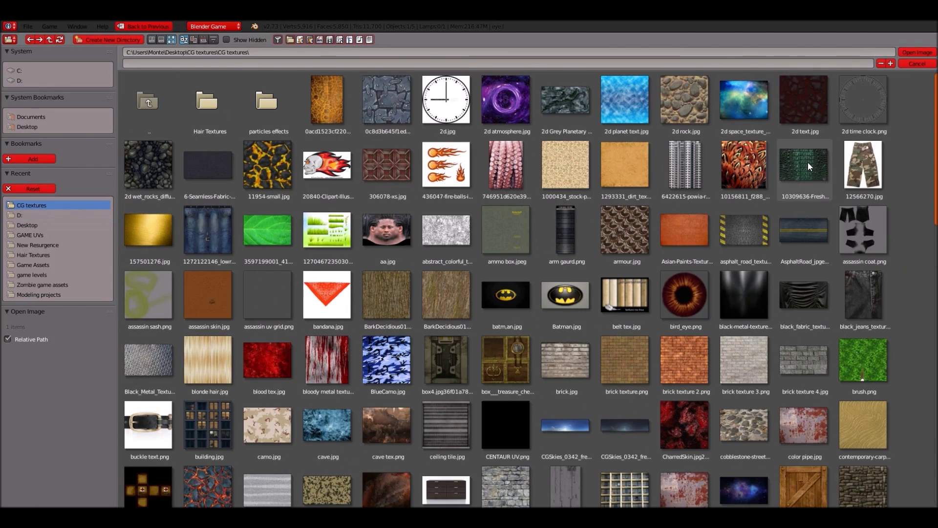
scroll(808, 164, down, 5)
scroll(808, 166, down, 5)
scroll(808, 166, down, 5)
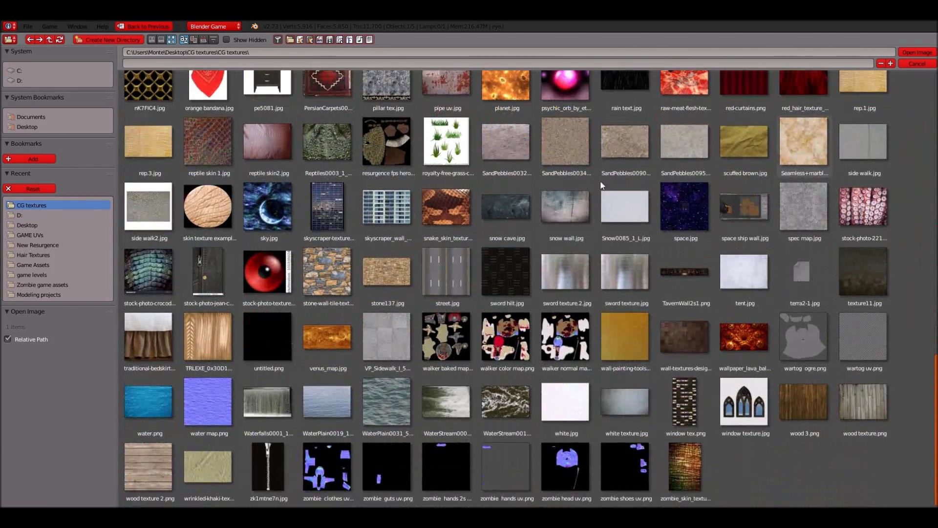
click(918, 53)
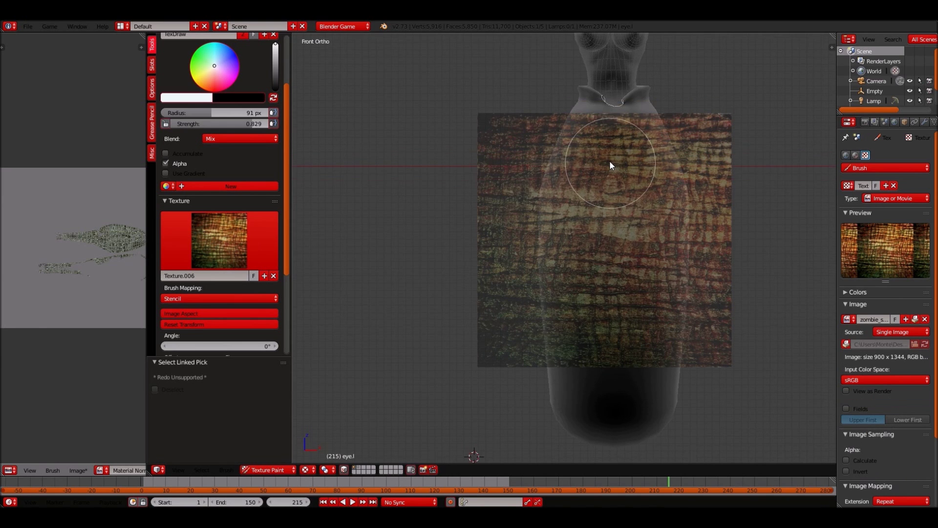
shift+scroll(676, 287, down, 4)
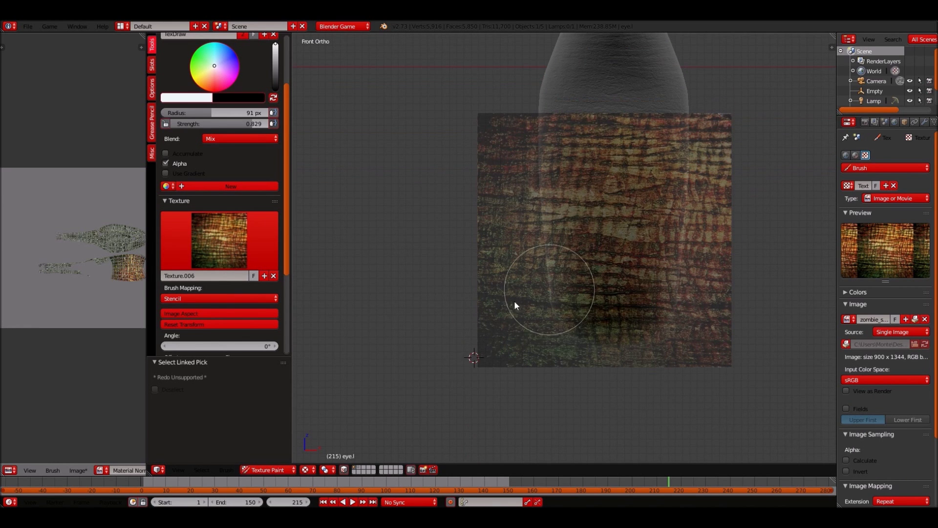
shift+scroll(561, 307, up, 5)
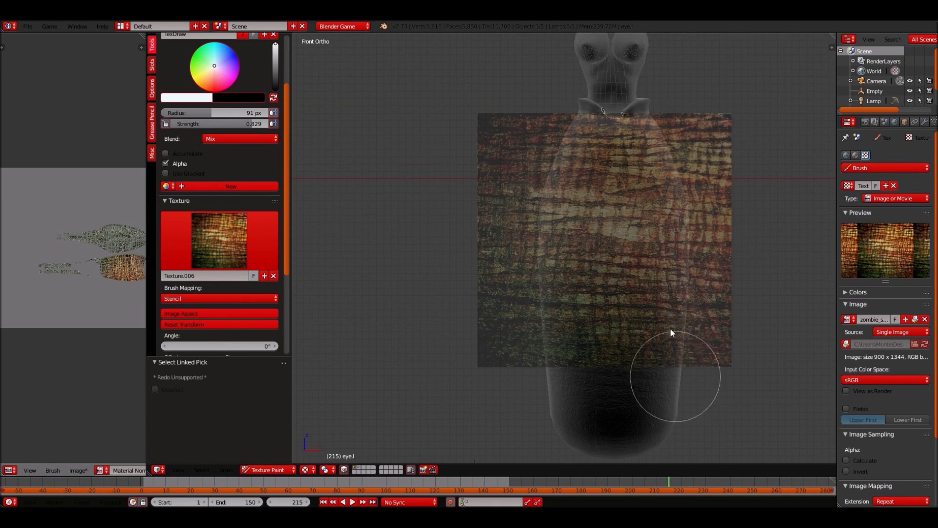
Paint the zombie skin onto the lower body from several angles, including from below
middle_drag(691, 337, 504, 283)
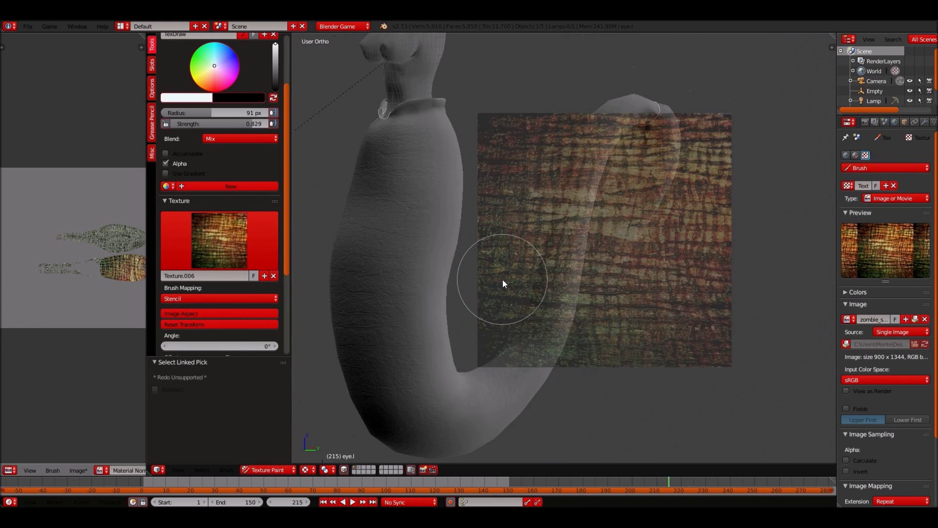
key(ctrl+KP_7)
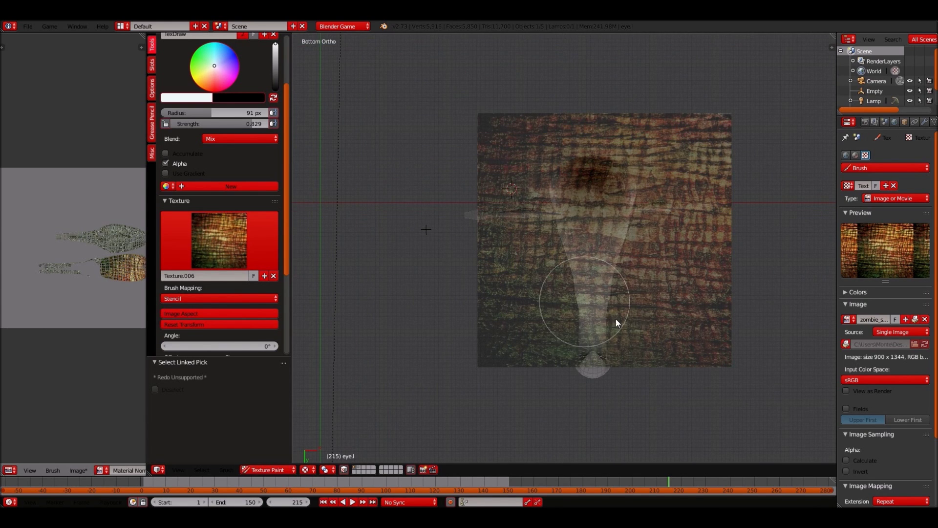
middle_drag(631, 148, 580, 315)
scroll(597, 294, up, 5)
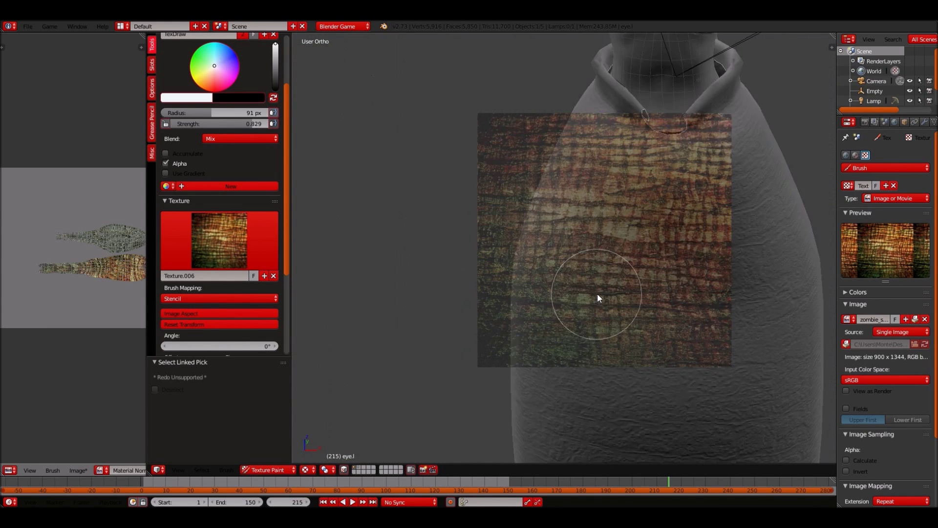
scroll(598, 294, down, 2)
scroll(597, 295, down, 2)
scroll(597, 294, down, 2)
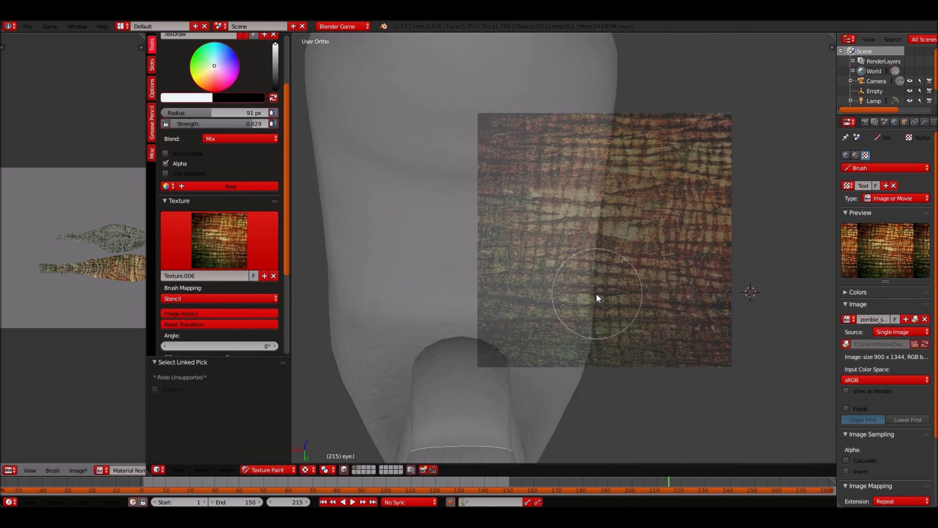
scroll(597, 293, down, 1)
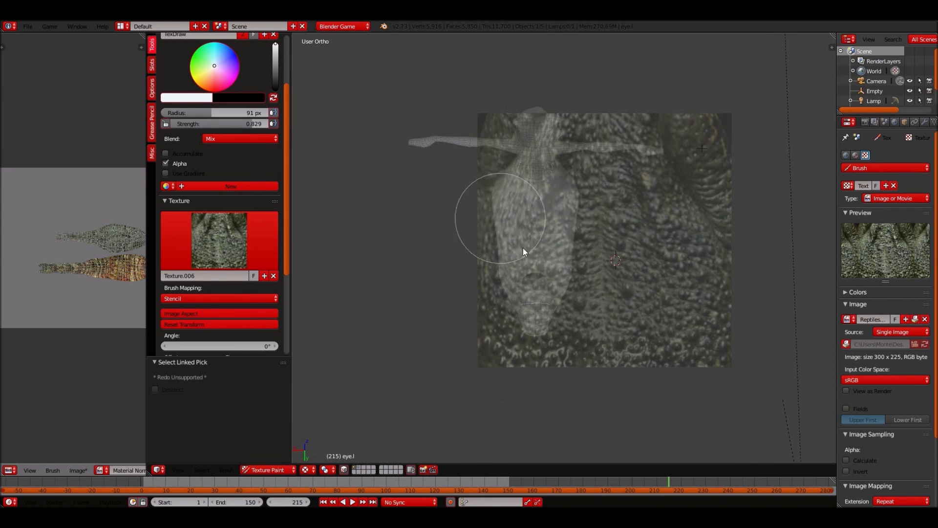
Zoom and orbit to a side view of the creature's body
scroll(494, 254, up, 2)
scroll(494, 254, up, 2)
scroll(494, 254, up, 2)
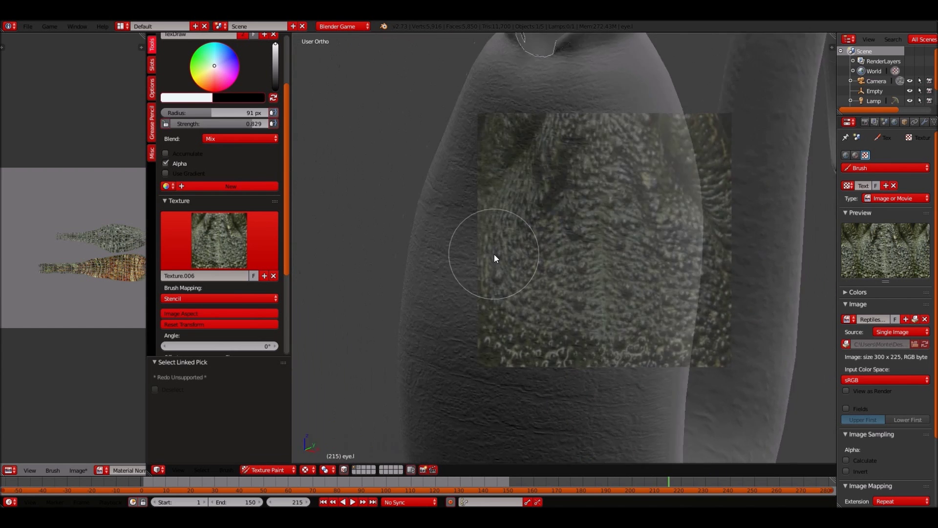
scroll(494, 254, up, 2)
scroll(495, 254, down, 2)
scroll(494, 254, down, 1)
scroll(495, 254, down, 2)
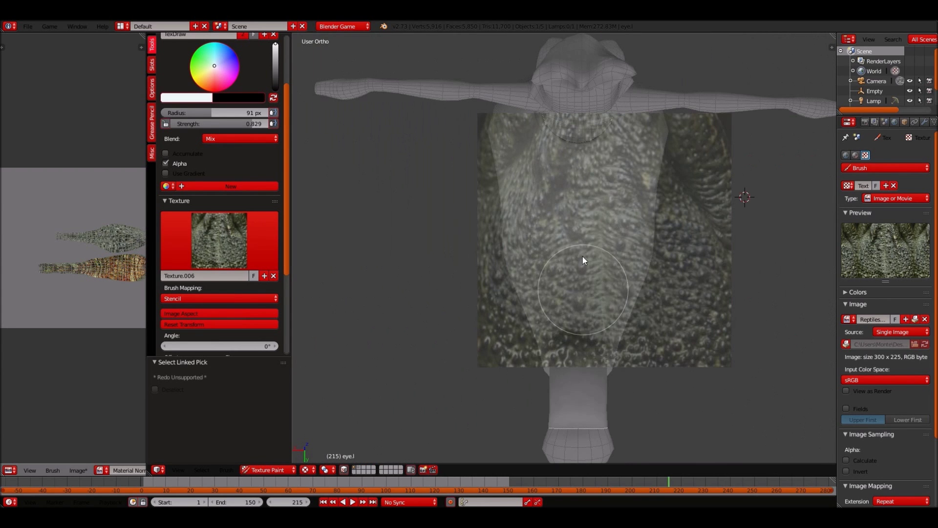
scroll(497, 239, up, 2)
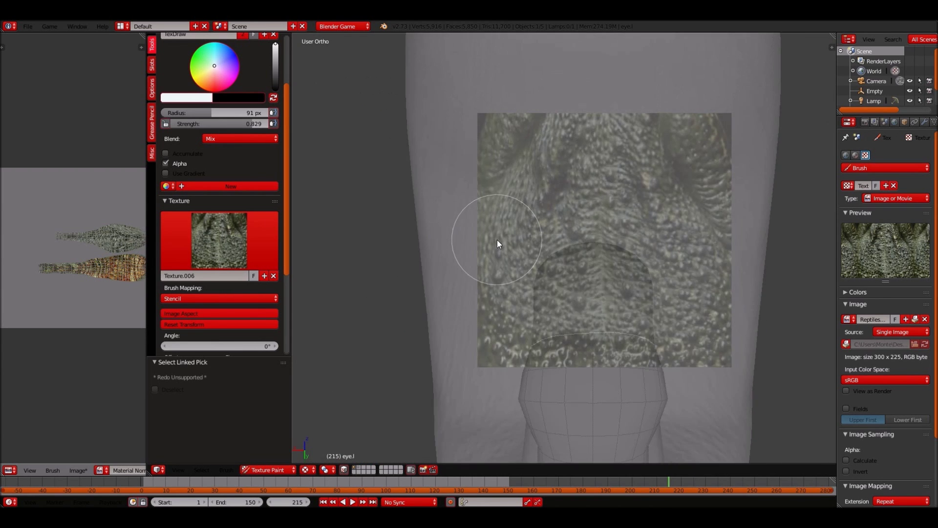
middle_drag(497, 239, 585, 201)
mouse_move(526, 293)
middle_down()
mouse_move(585, 258)
mouse_move(409, 279)
middle_up()
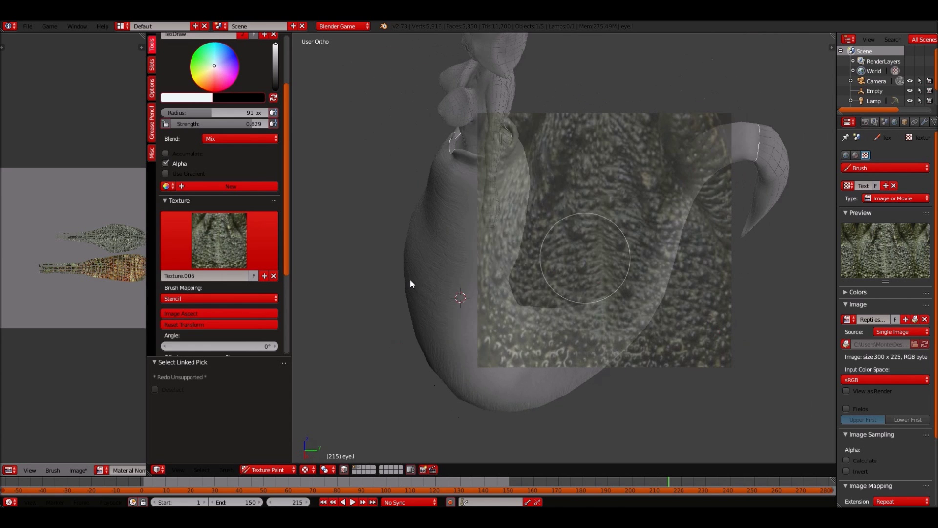
Switch brush mapping to Tiled, paint reptile skin down the arm, and raise strength to 1.0
click(219, 298)
click(186, 247)
scroll(576, 277, up, 4)
middle_drag(577, 277, 415, 45)
drag(416, 50, 409, 322)
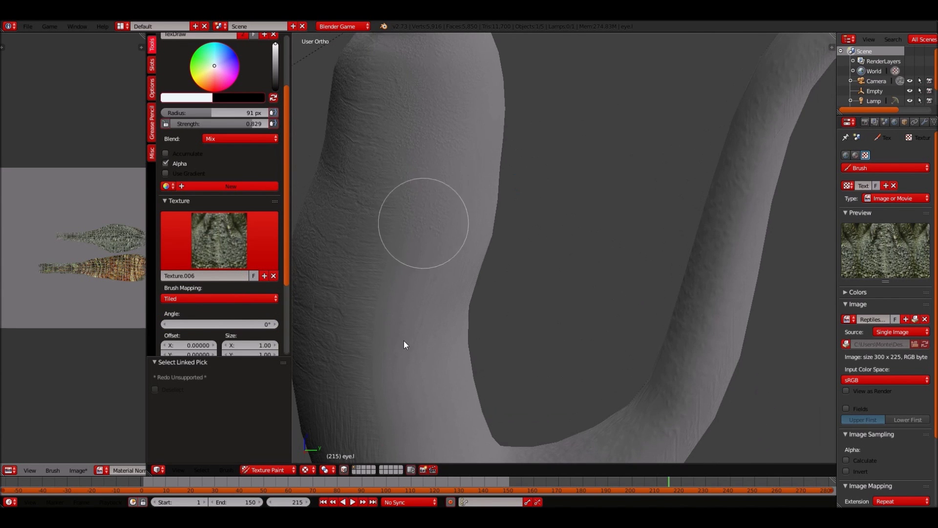
shift+middle_drag(403, 405, 391, 238)
mouse_move(551, 228)
middle_down()
mouse_move(513, 195)
mouse_move(767, 339)
middle_up()
mouse_move(771, 303)
middle_down()
mouse_move(540, 310)
mouse_move(465, 259)
middle_up()
scroll(465, 259, down, 4)
drag(245, 124, 270, 126)
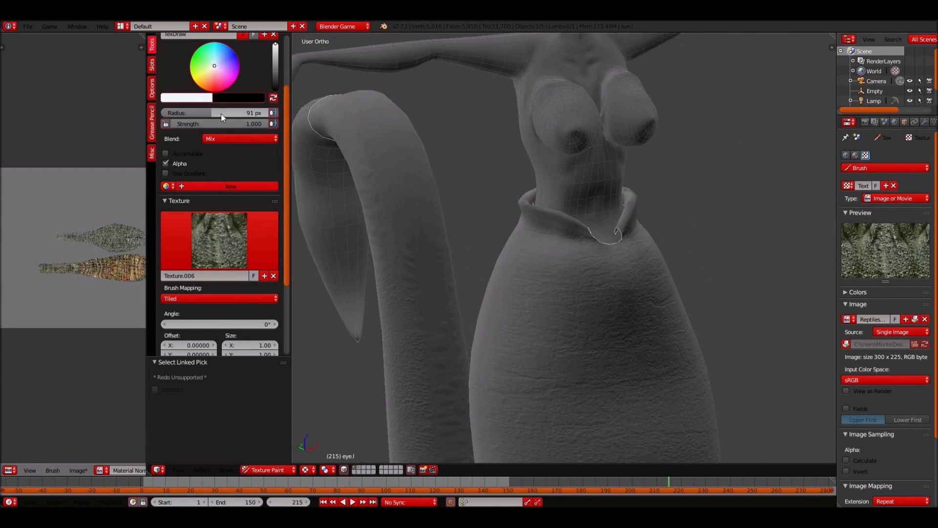
From front view, mask-select the torso faces and paint reptile scales on chest and abdomen
key(KP_1)
ctrl+scroll(472, 325, up, 5)
scroll(472, 324, up, 2)
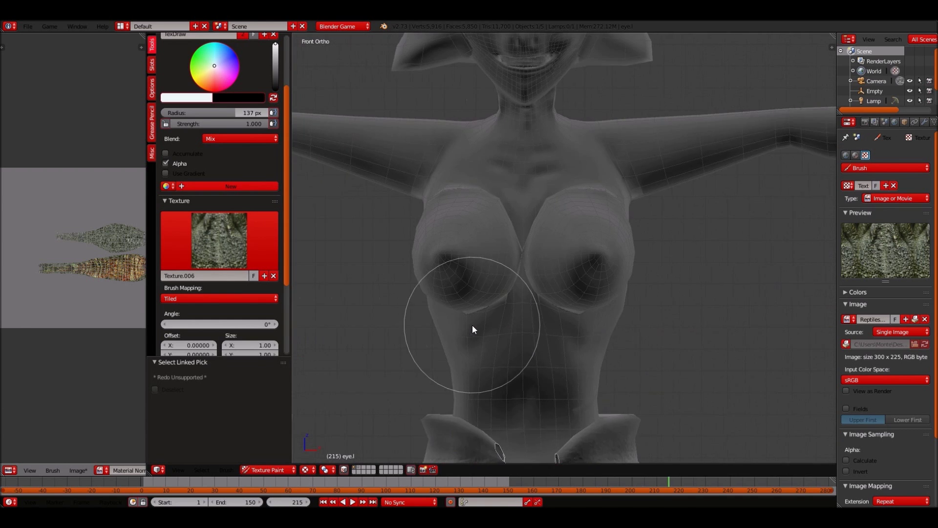
scroll(551, 269, up, 2)
key(a)
key(l)
mouse_move(594, 201)
mouse_down()
mouse_move(611, 341)
mouse_move(568, 415)
mouse_up()
mouse_move(556, 223)
middle_down()
mouse_move(491, 239)
mouse_move(580, 262)
middle_up()
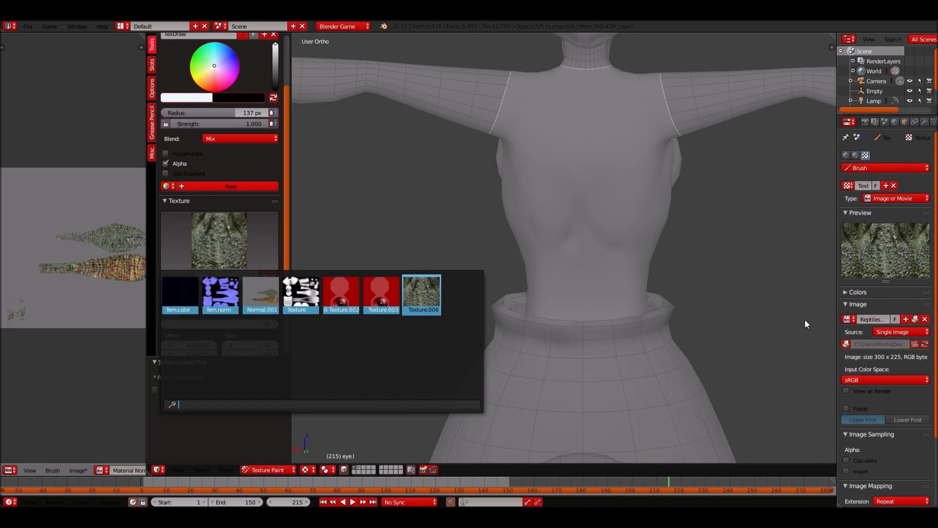
Save the painted texture image as Material Normal.png
click(79, 470)
click(104, 388)
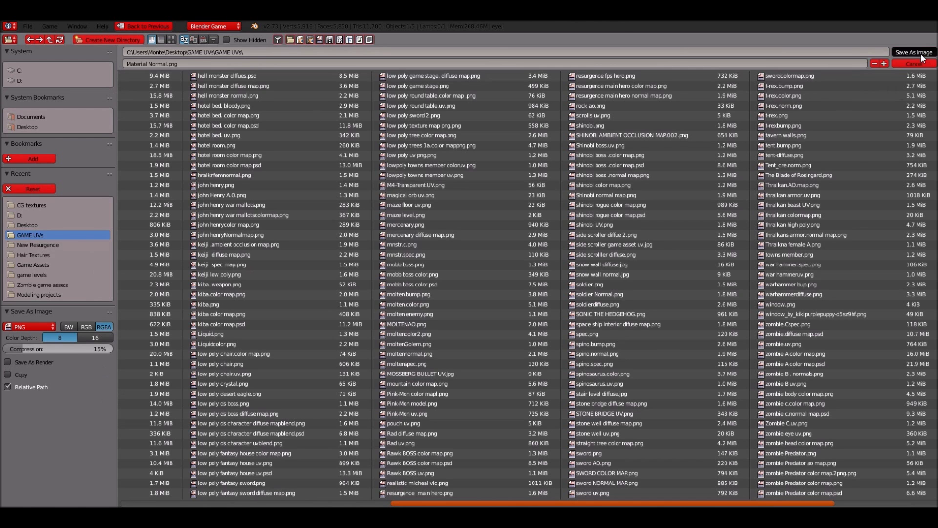
click(914, 53)
Replace the brush image with the crocodile-skin photo from CG textures, mapped as Stencil
click(915, 321)
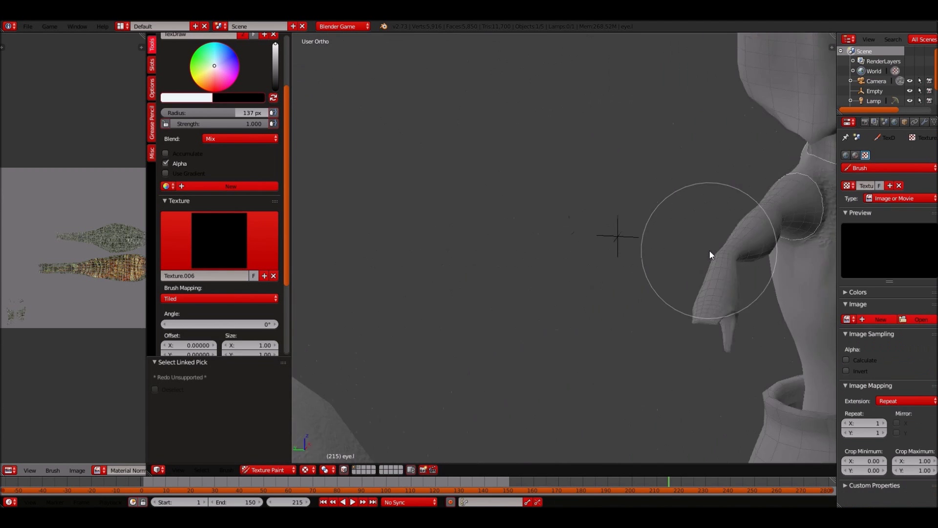
key(KP_1)
click(915, 319)
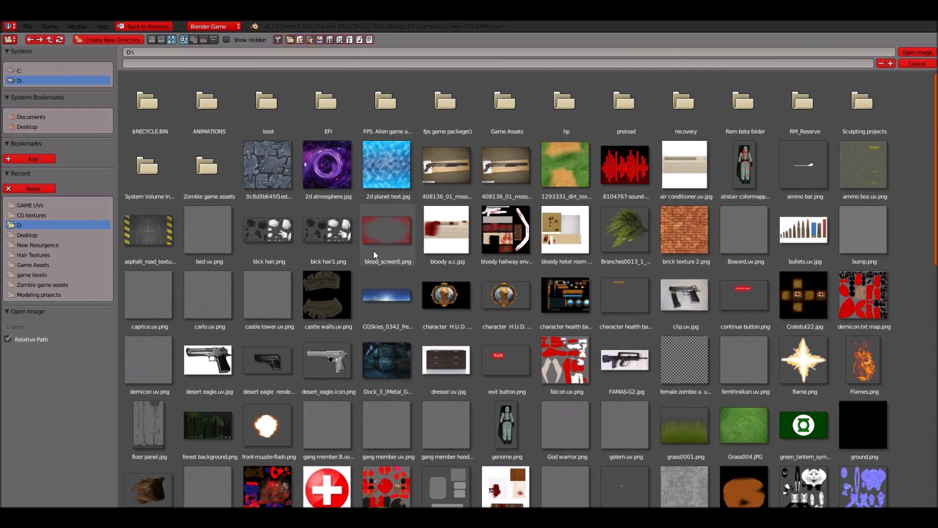
scroll(374, 251, down, 5)
scroll(391, 269, down, 3)
scroll(414, 292, down, 5)
click(31, 215)
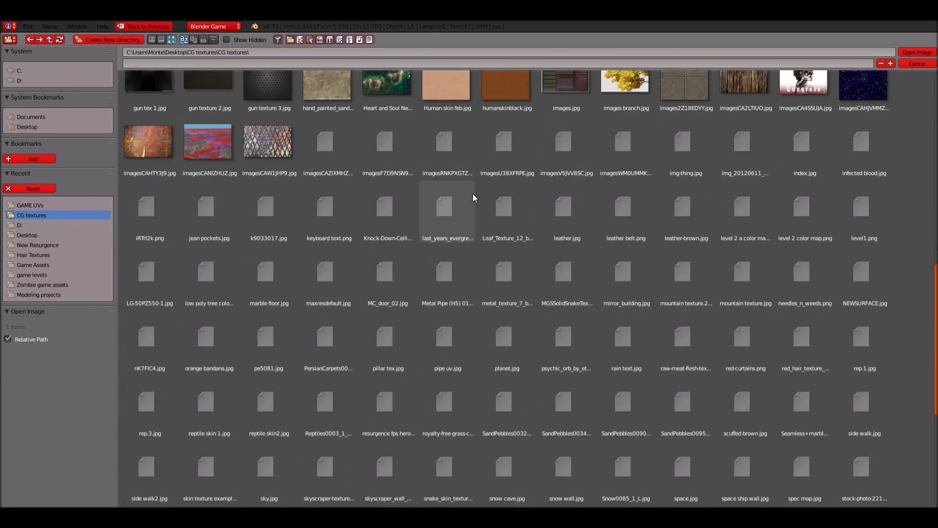
scroll(159, 368, down, 4)
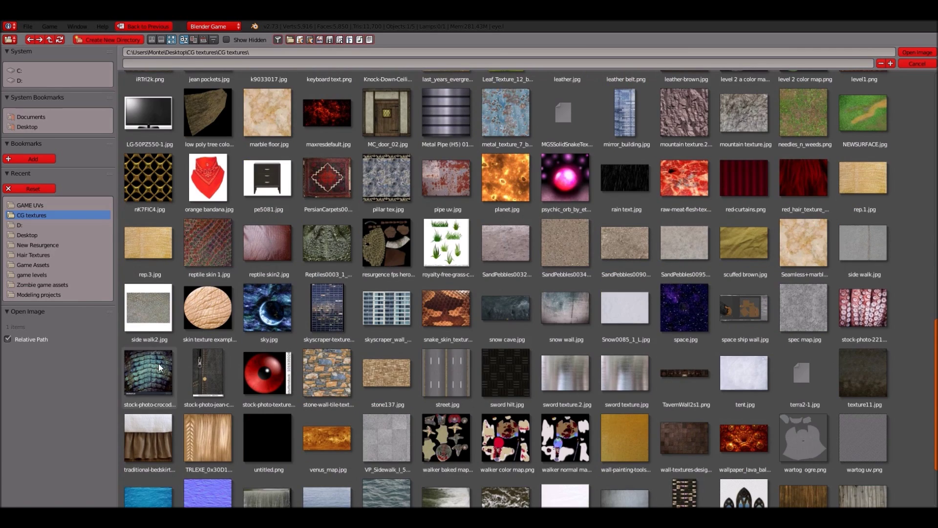
double_click(159, 368)
click(218, 300)
click(218, 332)
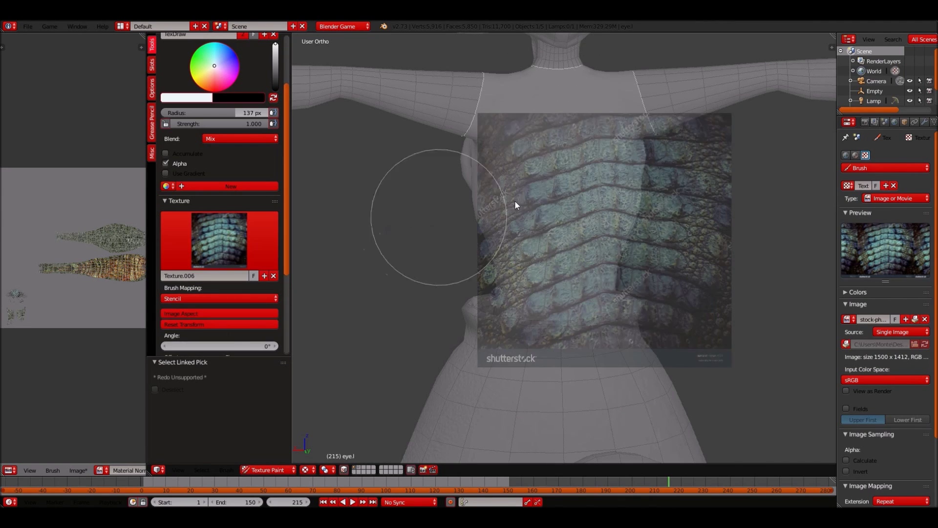
From the back view, change the crocodile-skin brush mapping to Tiled, then return to front view
key(ctrl+KP_1)
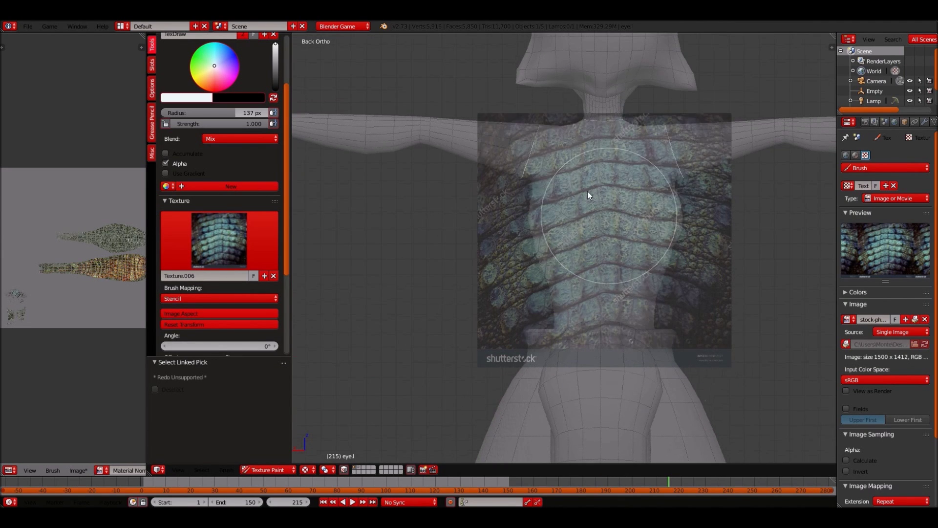
key(ctrl+KP_8)
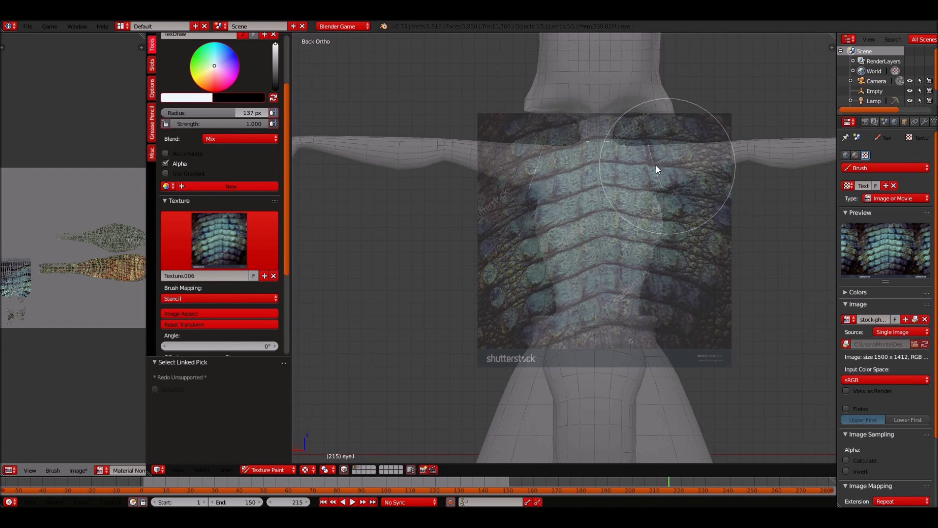
click(242, 300)
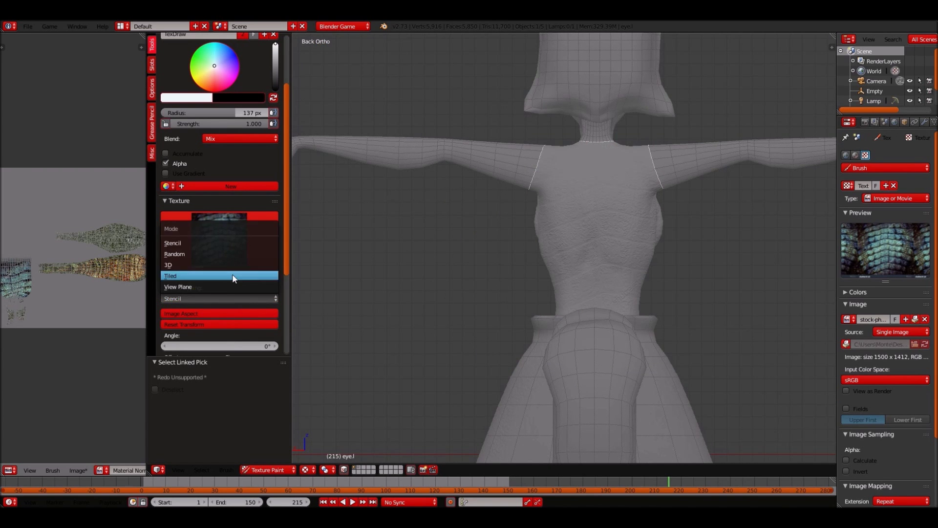
click(232, 273)
scroll(618, 260, up, 4)
scroll(618, 260, down, 2)
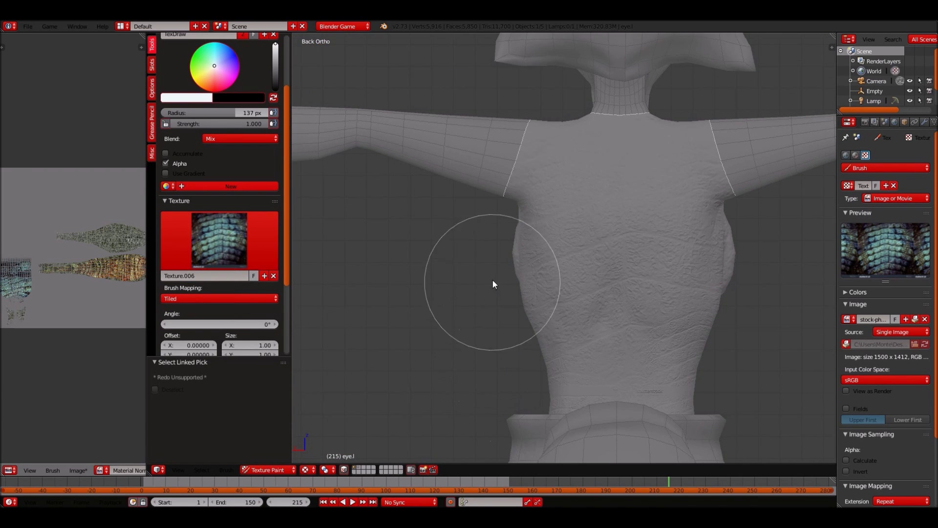
mouse_move(583, 141)
middle_down()
mouse_move(691, 232)
mouse_move(692, 371)
middle_up()
scroll(691, 233, down, 3)
scroll(691, 232, down, 2)
key(KP_1)
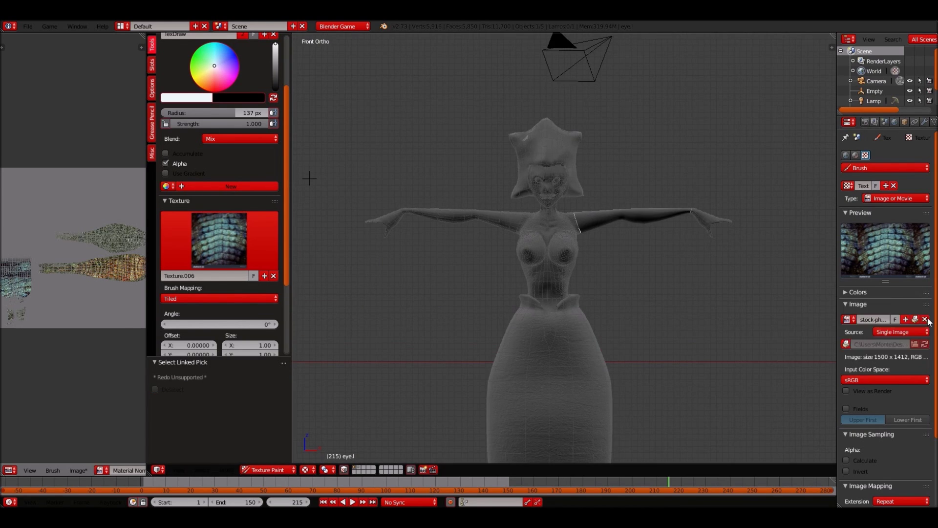
Load the stone-tile image from the CG textures folder as the brush texture
click(916, 319)
click(30, 215)
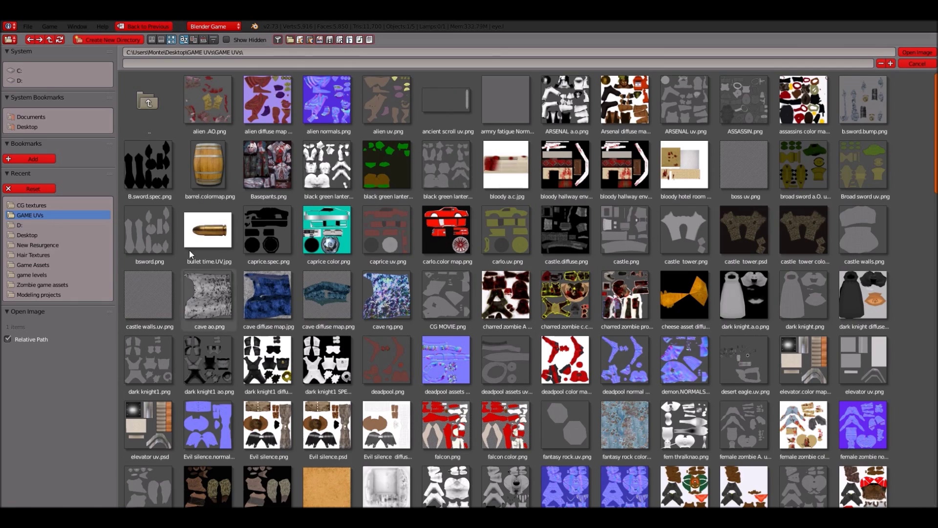
click(32, 205)
double_click(369, 96)
scroll(671, 203, down, 5)
View the arm from above and behind, and set the stone texture's mapping to Stencil
key(KP_7)
scroll(638, 200, up, 5)
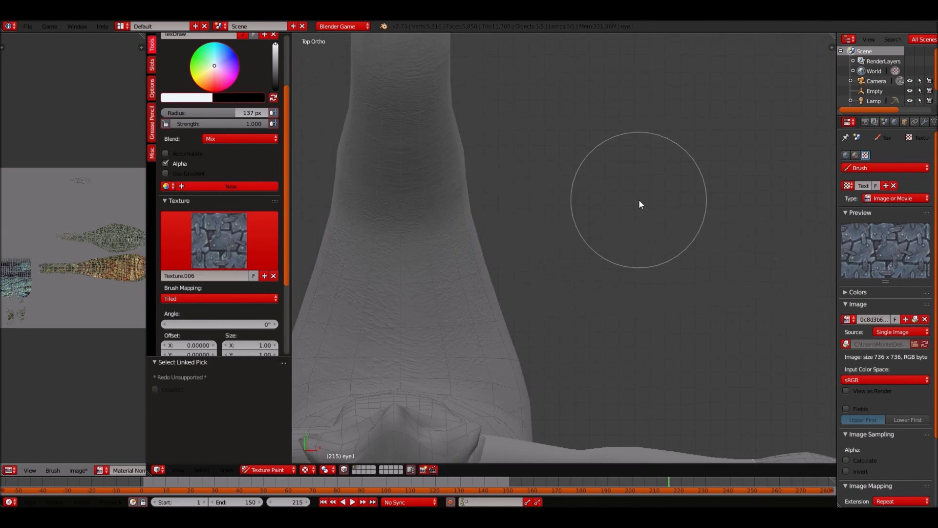
scroll(638, 199, down, 3)
middle_drag(704, 317, 590, 294)
scroll(590, 294, up, 2)
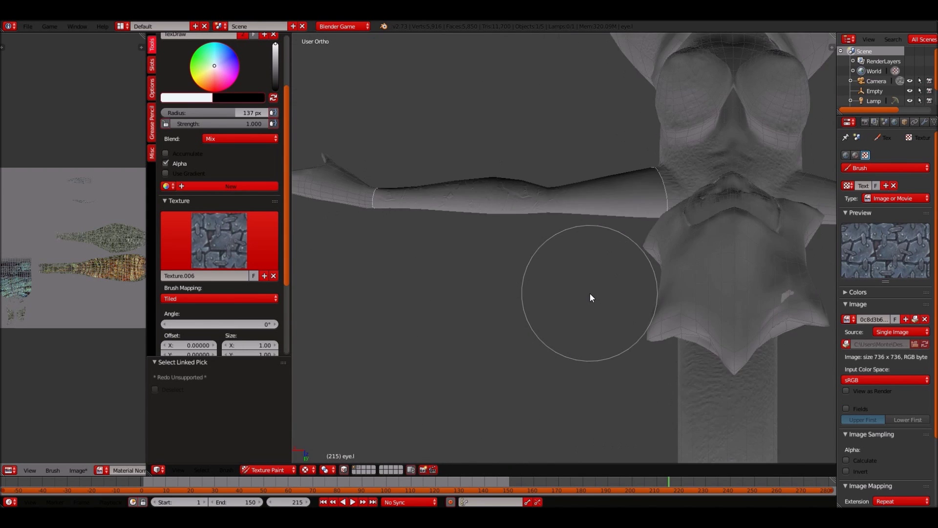
key(ctrl+KP_1)
click(227, 242)
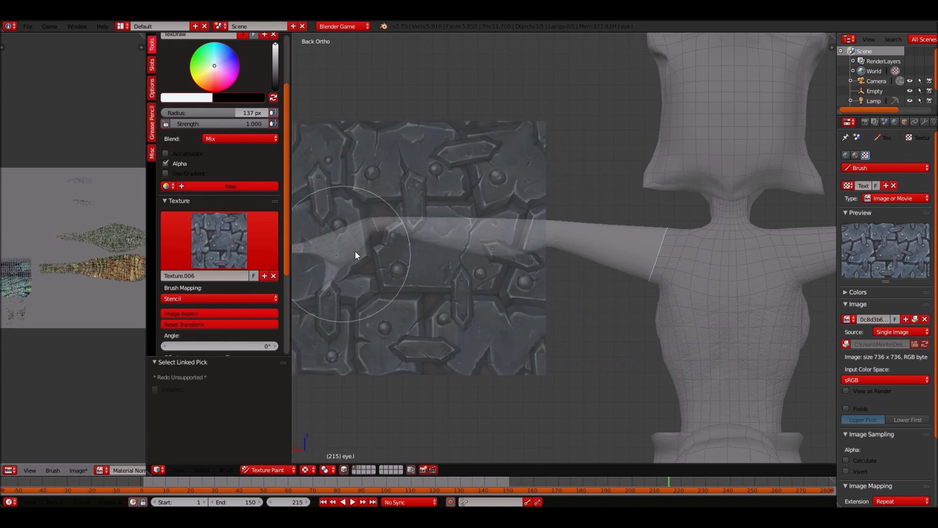
Stamp the stone-tile stencil along the arm, checking it from top, back and front views
scroll(395, 210, up, 2)
scroll(450, 223, up, 2)
scroll(269, 163, up, 4)
scroll(394, 209, down, 2)
scroll(544, 235, up, 2)
scroll(544, 236, down, 2)
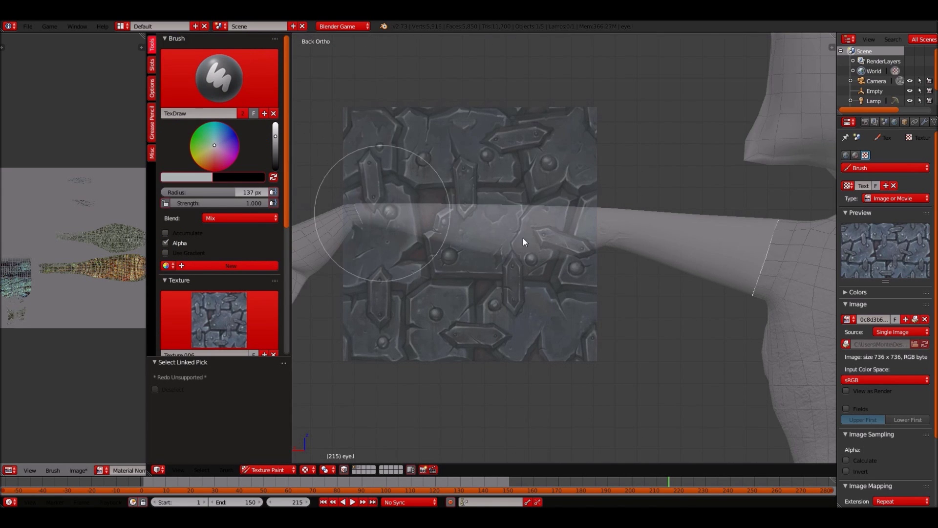
key(KP_1)
scroll(480, 341, down, 3)
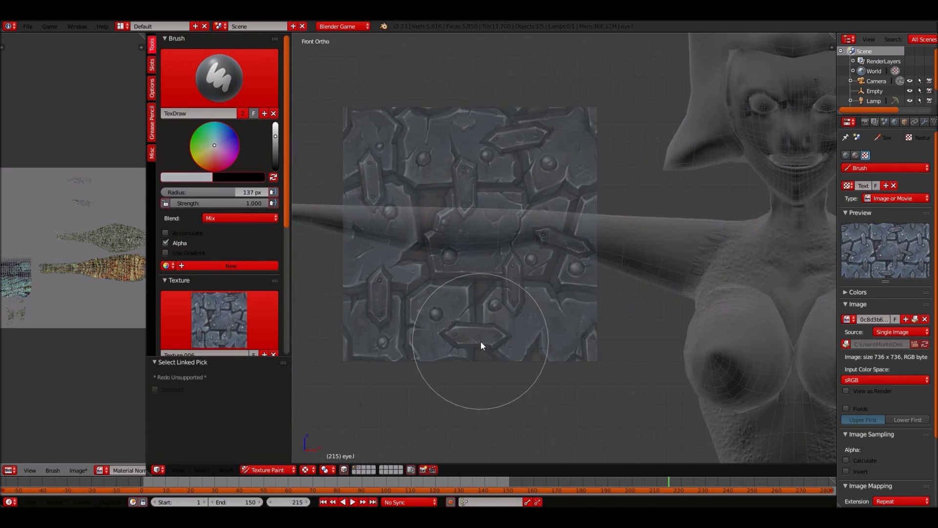
scroll(474, 224, up, 2)
scroll(570, 237, down, 1)
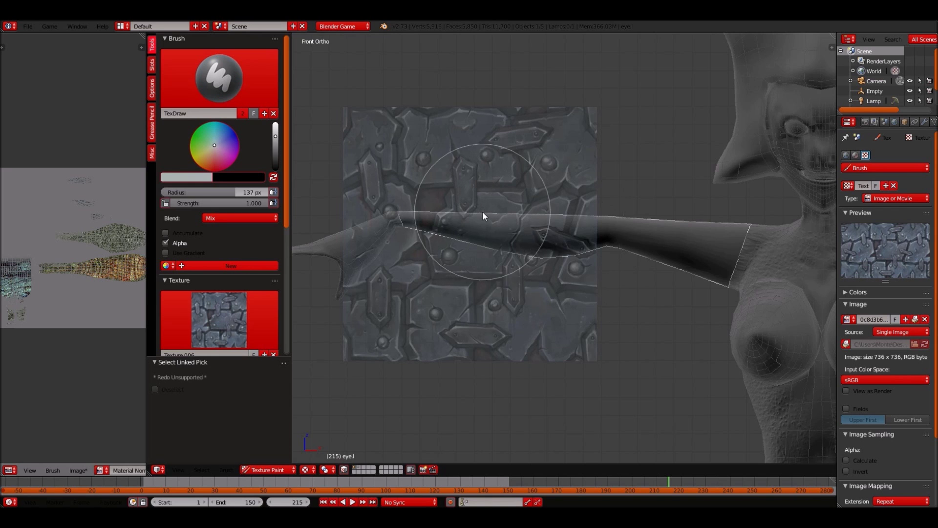
key(KP_7)
key(KP_8)
key(KP_8)
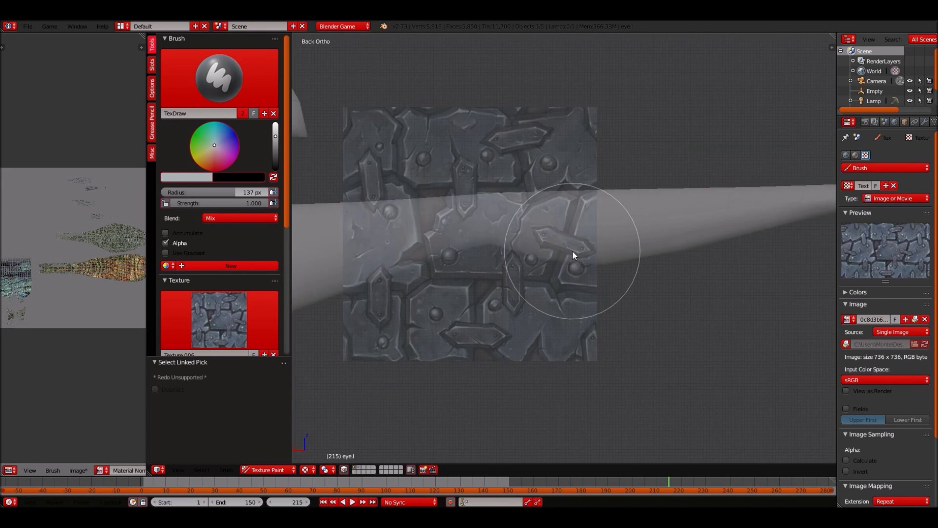
key(KP_8)
key(ctrl+KP_1)
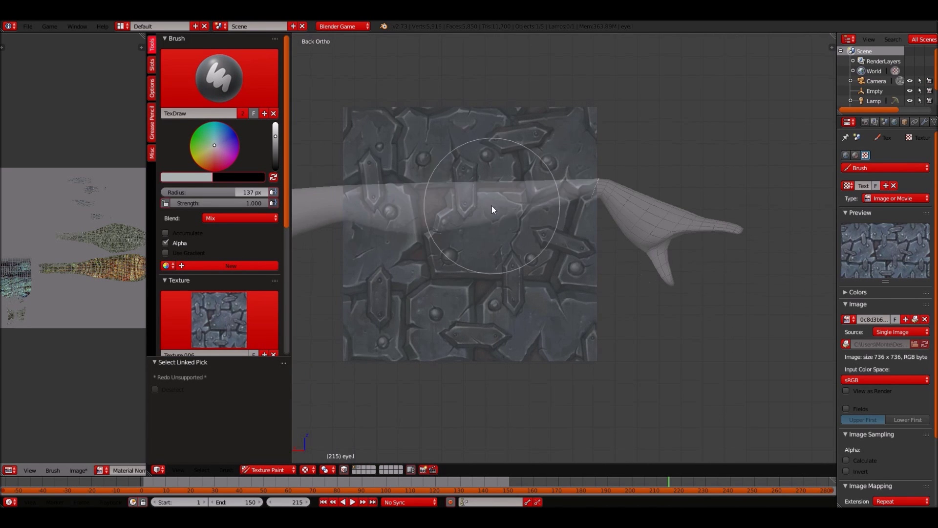
key(KP_7)
key(ctrl+KP_6)
key(ctrl+KP_6)
key(ctrl+KP_6)
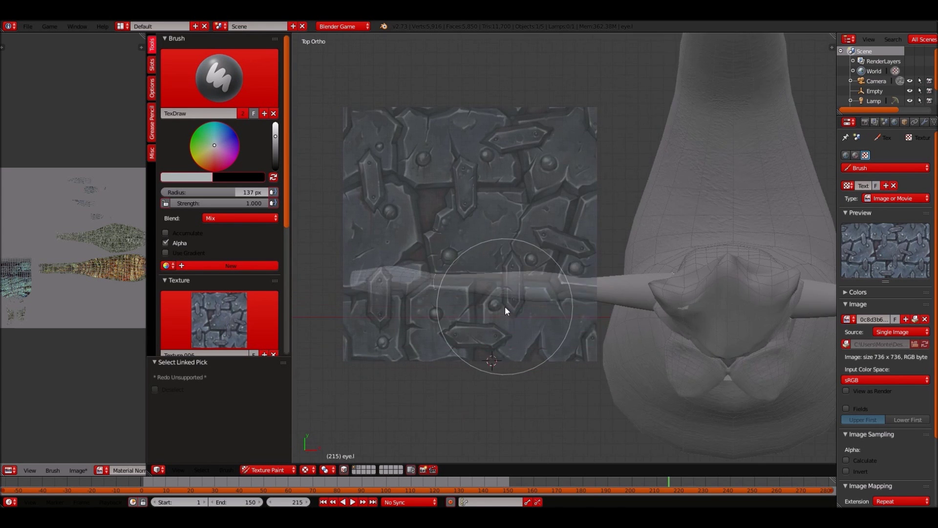
key(KP_2)
key(KP_2)
key(KP_2)
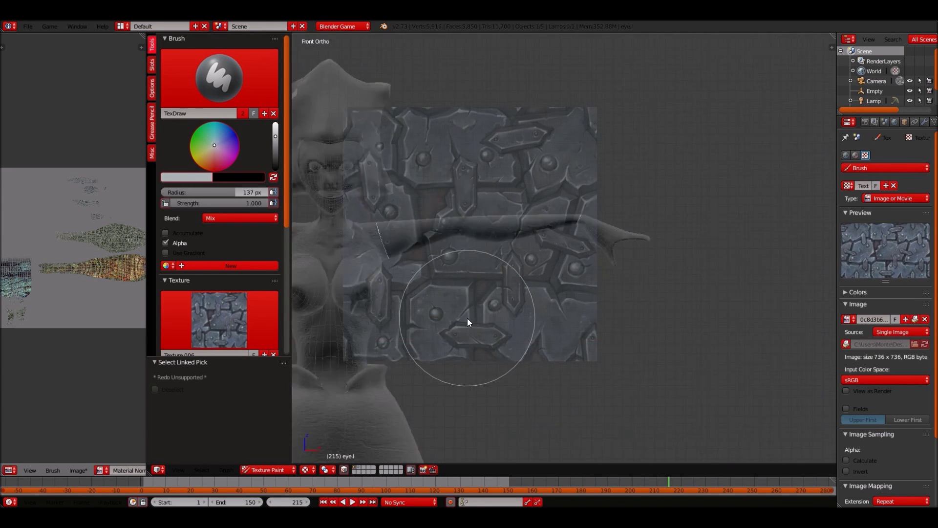
key(KP_2)
key(KP_2)
key(KP_2)
Remove the stone texture from the brush
click(273, 354)
key(KP_Add)
key(KP_Add)
key(KP_Add)
scroll(535, 290, down, 2)
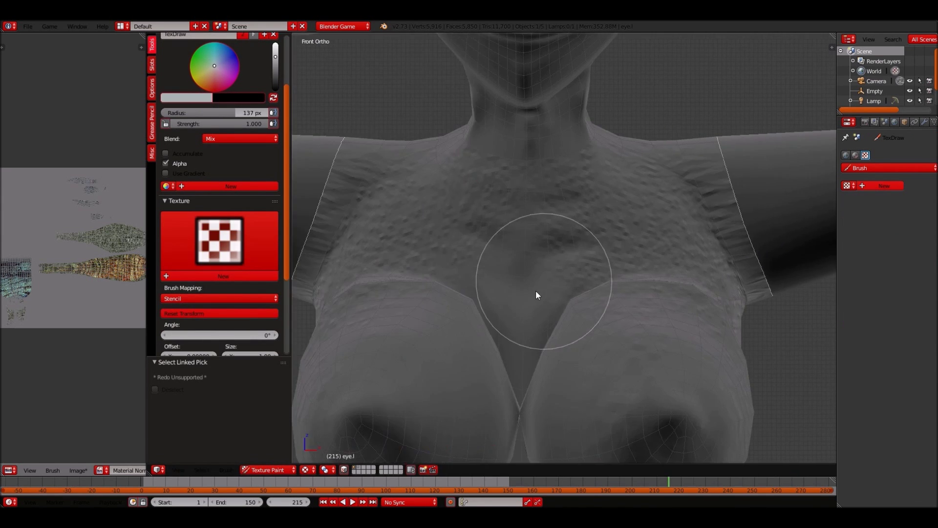
Reuse Texture.006 as the brush texture and clear its stone image
key(ctrl+KP_8)
key(ctrl+KP_8)
key(ctrl+KP_8)
click(219, 240)
click(433, 307)
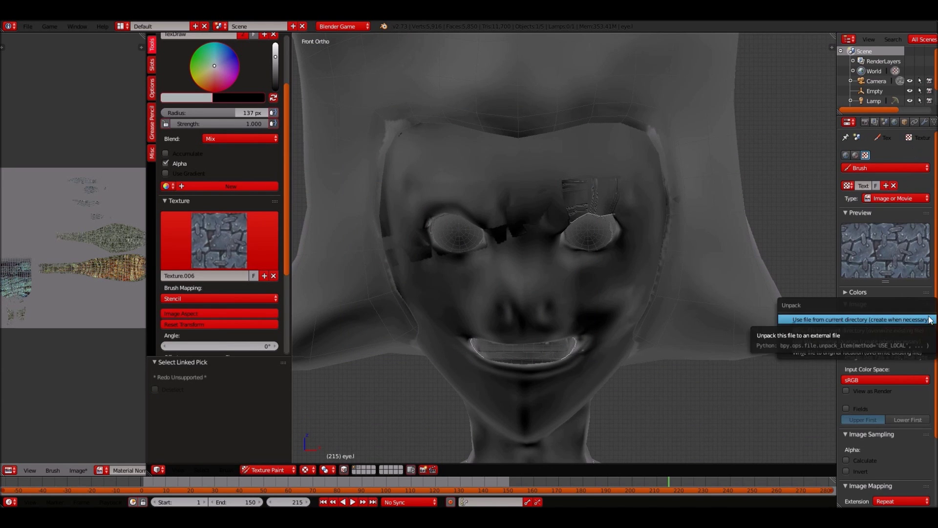
click(926, 320)
Load the green reptile-scale image from CG textures into Texture.006
click(914, 320)
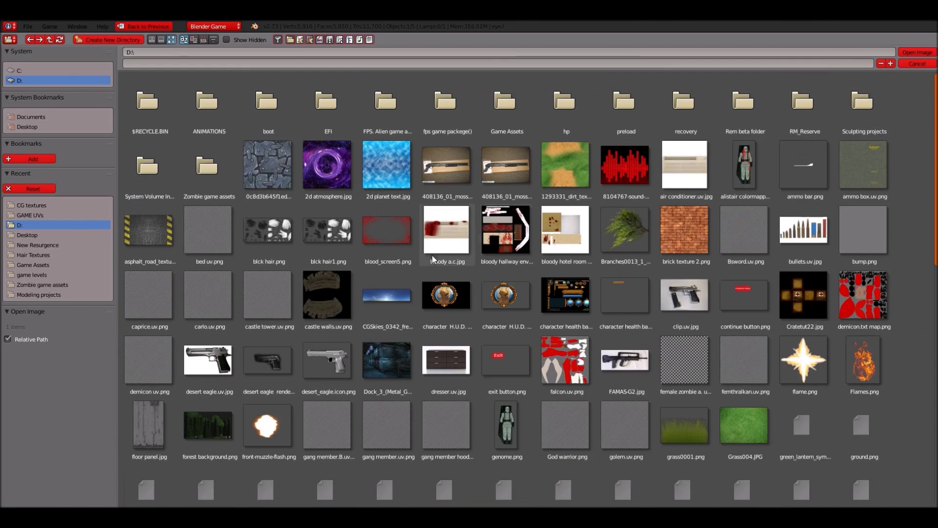
scroll(502, 294, down, 5)
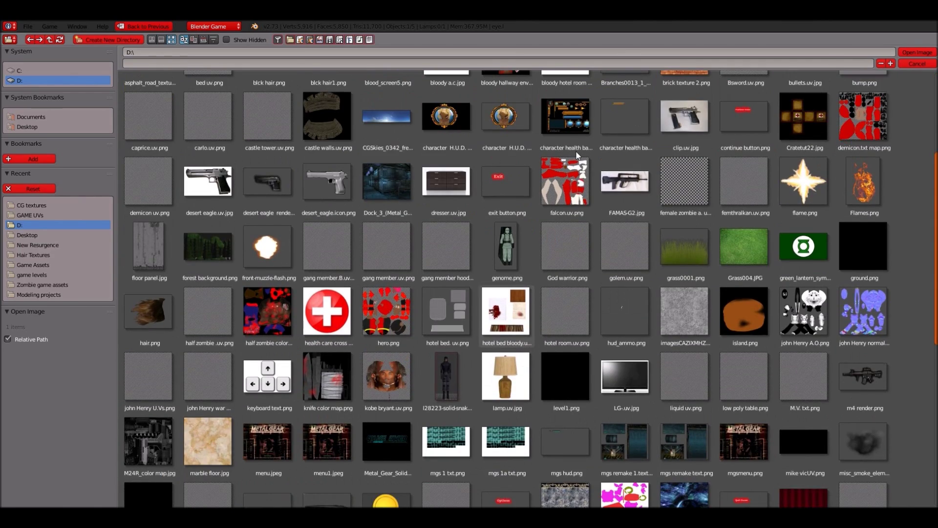
scroll(436, 315, down, 2)
scroll(436, 316, up, 5)
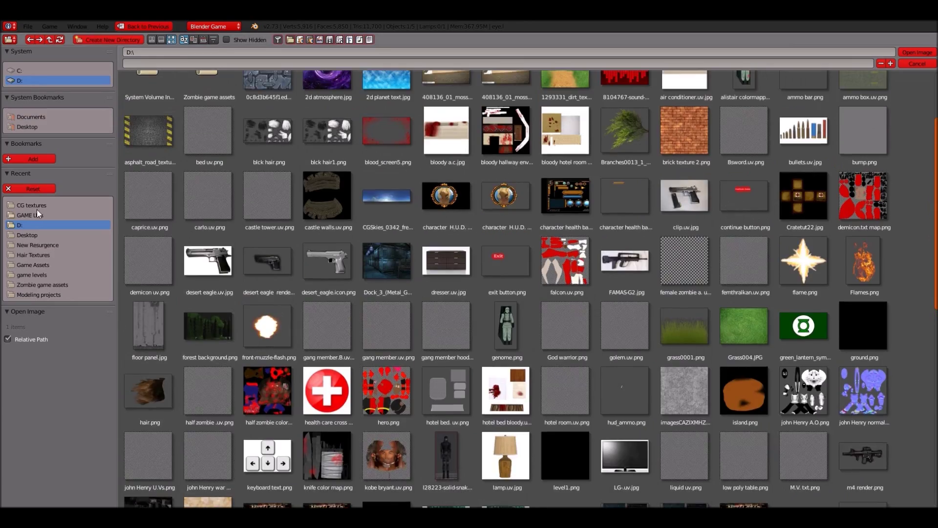
click(31, 205)
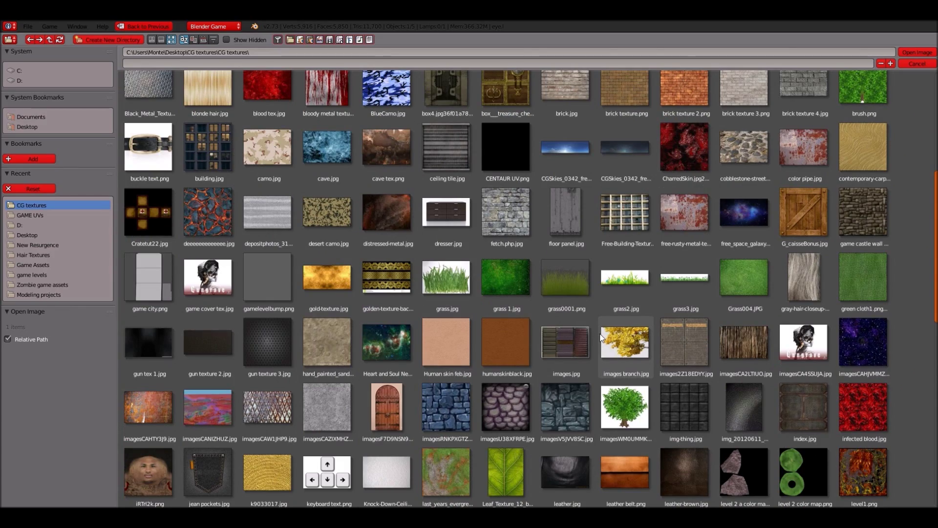
scroll(599, 336, down, 5)
scroll(600, 337, down, 3)
scroll(600, 337, down, 4)
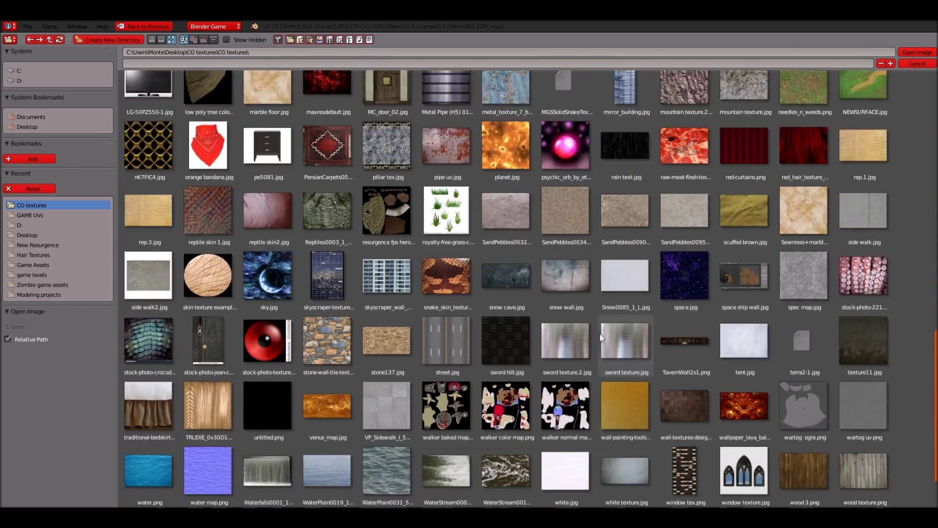
scroll(600, 337, down, 2)
scroll(600, 333, up, 5)
scroll(600, 333, up, 5)
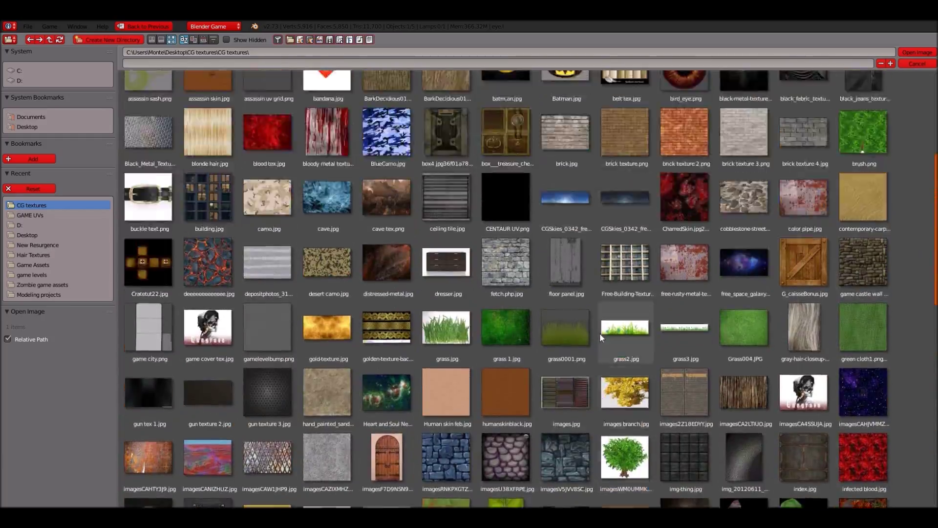
scroll(600, 333, up, 5)
click(912, 53)
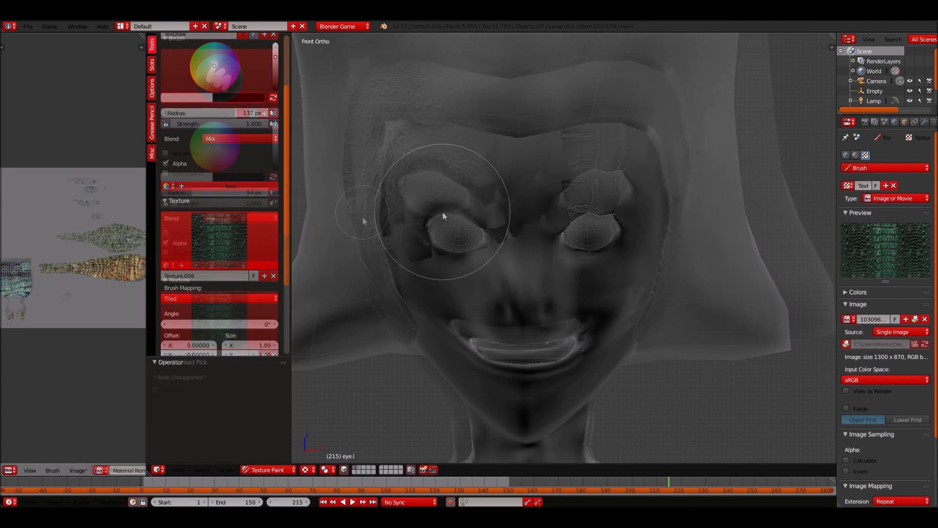
Paint green scales around the cheek and eye, then show the brush texture thumbnails
mouse_move(444, 241)
mouse_down()
mouse_move(379, 253)
mouse_move(475, 207)
mouse_up()
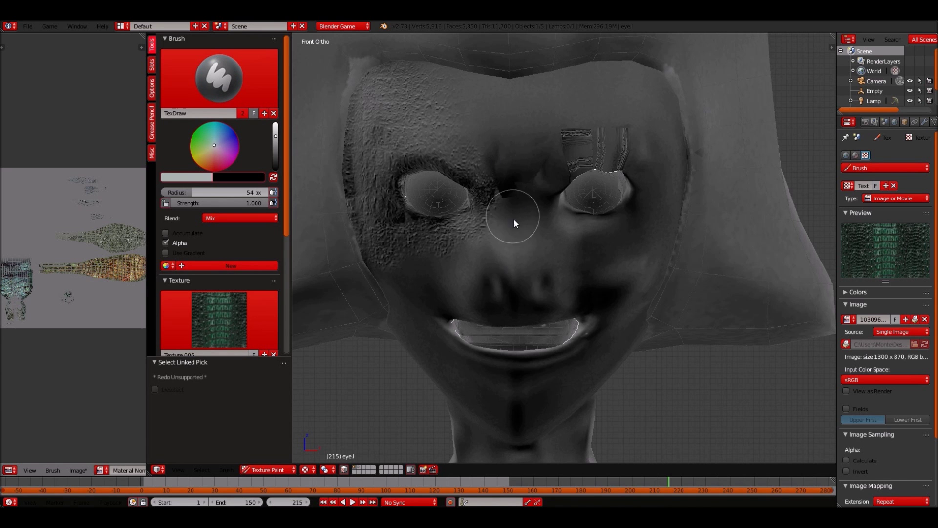
scroll(515, 220, up, 2)
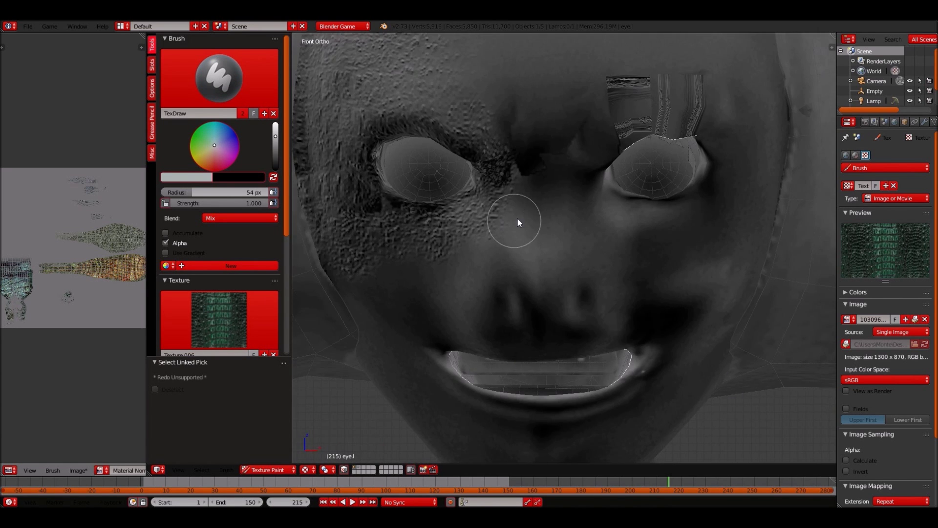
scroll(517, 218, down, 2)
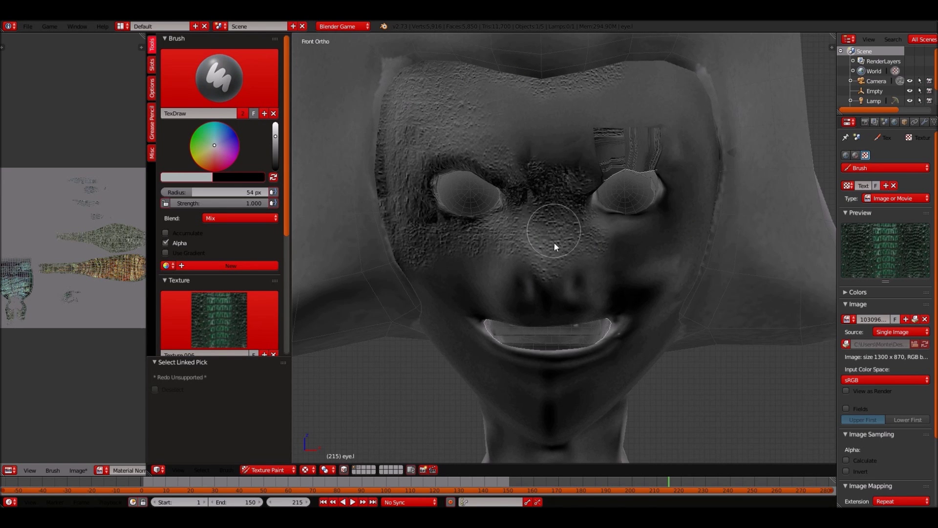
scroll(490, 376, down, 5)
scroll(489, 374, up, 6)
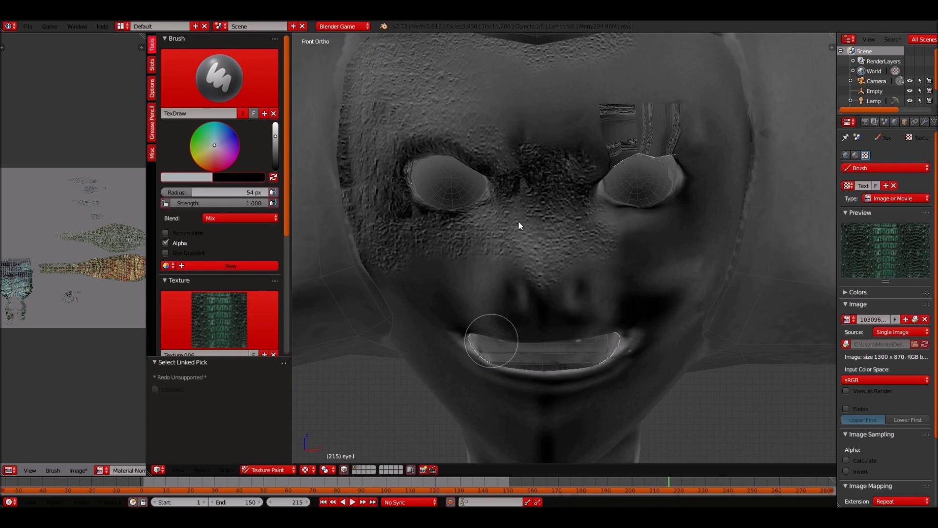
scroll(493, 218, down, 2)
click(219, 321)
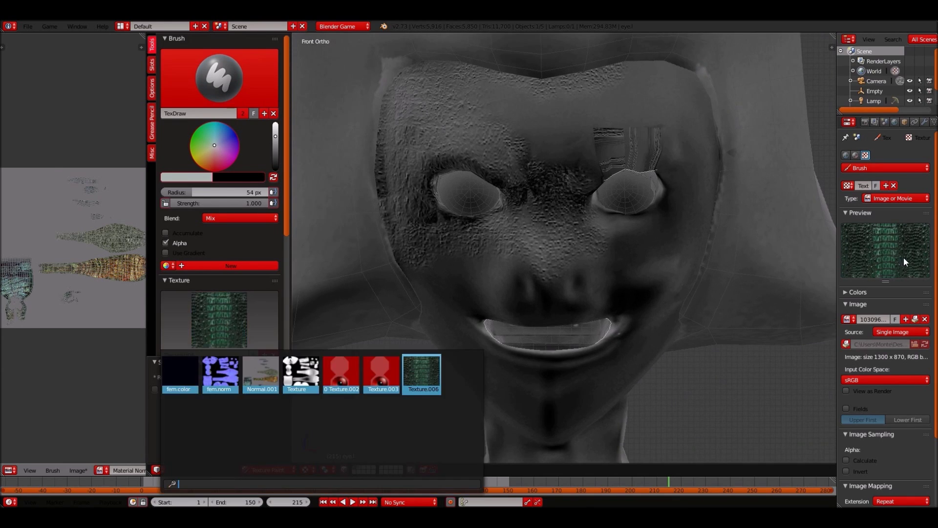
Replace the brush texture image with the dark 2d wet_rocks image
click(925, 319)
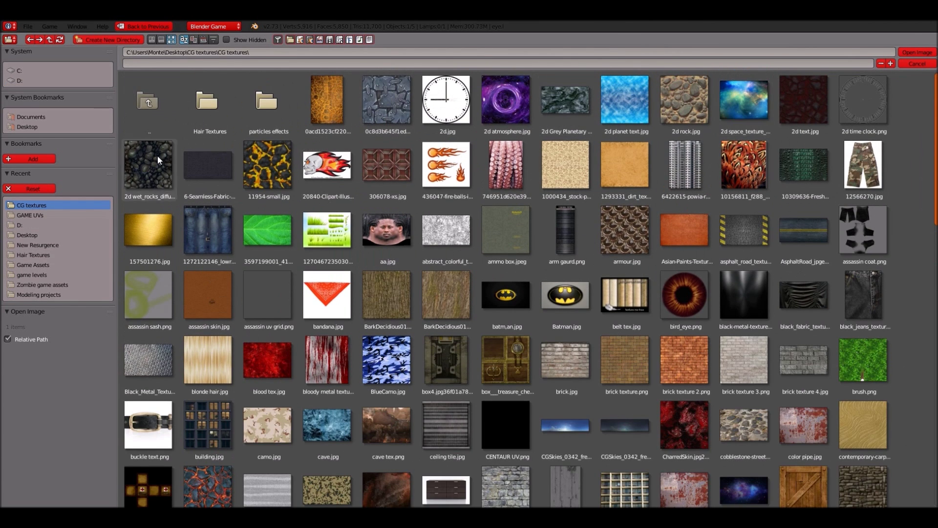
click(912, 53)
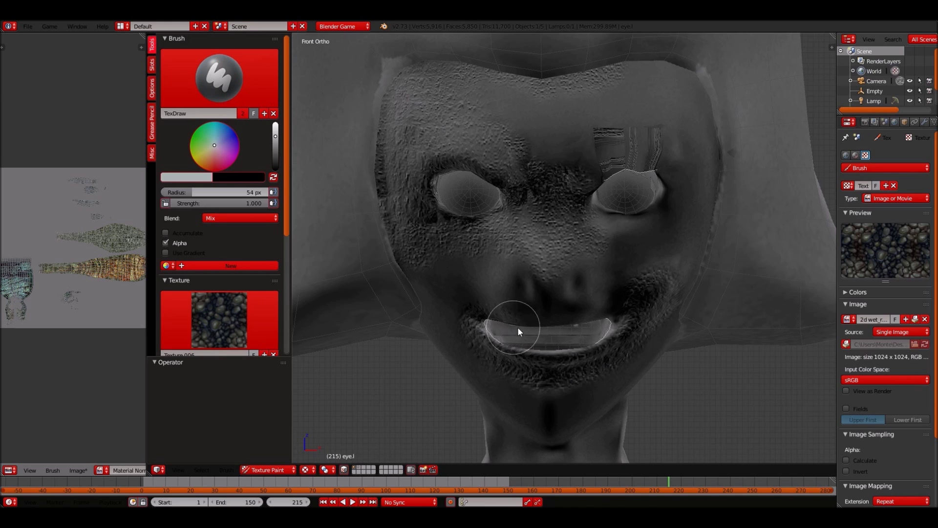
scroll(655, 323, down, 2)
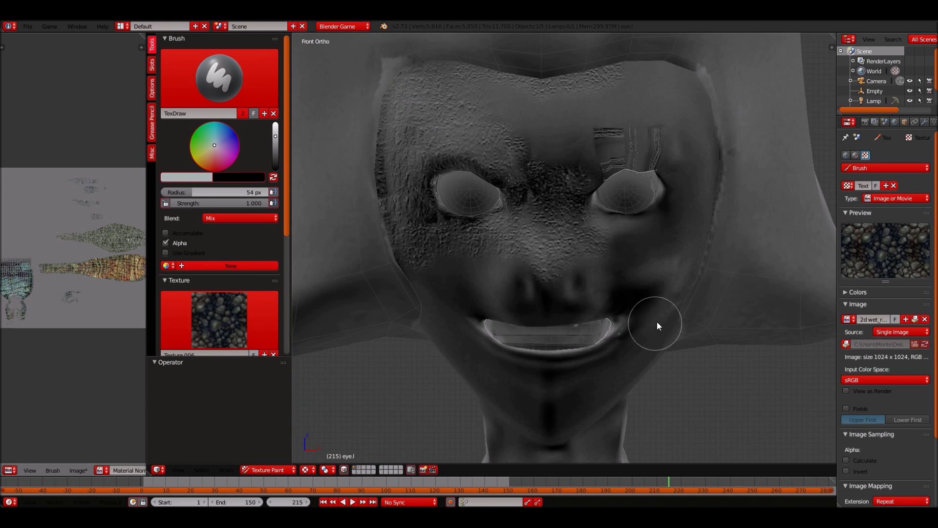
scroll(657, 321, down, 3)
scroll(654, 335, up, 2)
scroll(654, 335, up, 3)
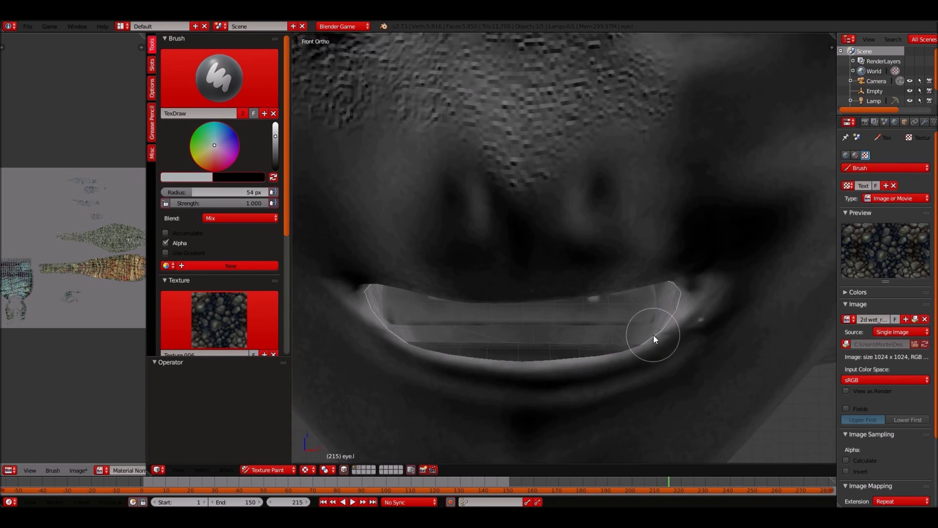
Toggle the selection of all faces and browse for another texture image
key(a)
scroll(435, 217, down, 3)
scroll(435, 217, down, 2)
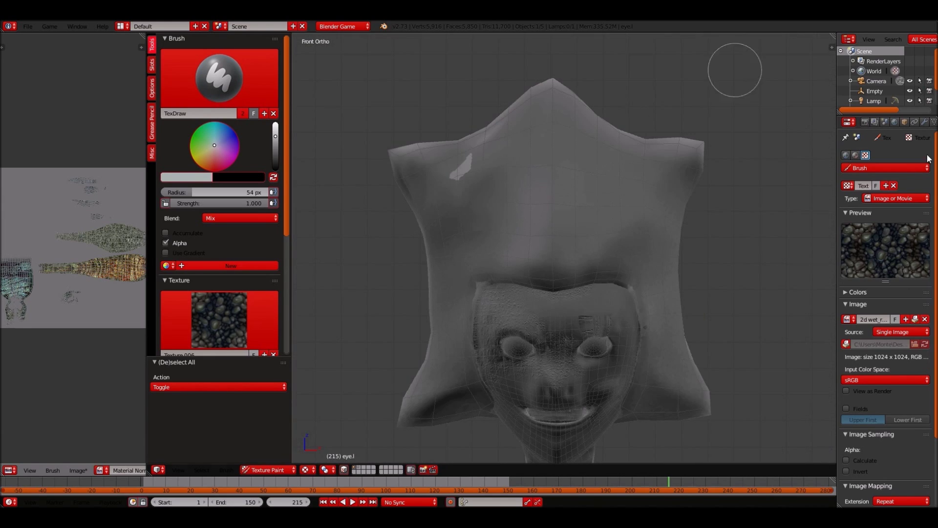
click(915, 319)
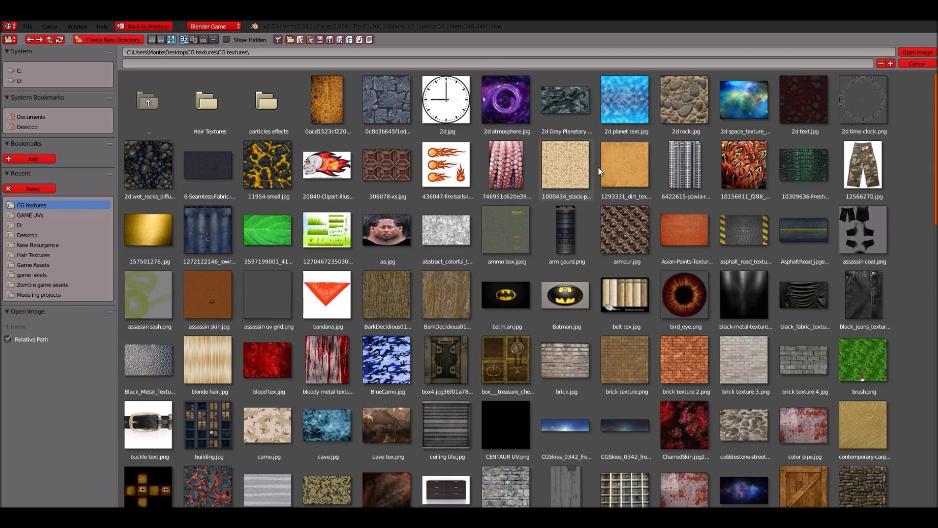
Load the blue-grey stone tile image as the brush texture
scroll(565, 217, down, 3)
scroll(565, 217, down, 3)
scroll(565, 216, down, 2)
scroll(565, 216, down, 1)
scroll(565, 216, down, 3)
scroll(565, 216, down, 2)
scroll(565, 216, down, 1)
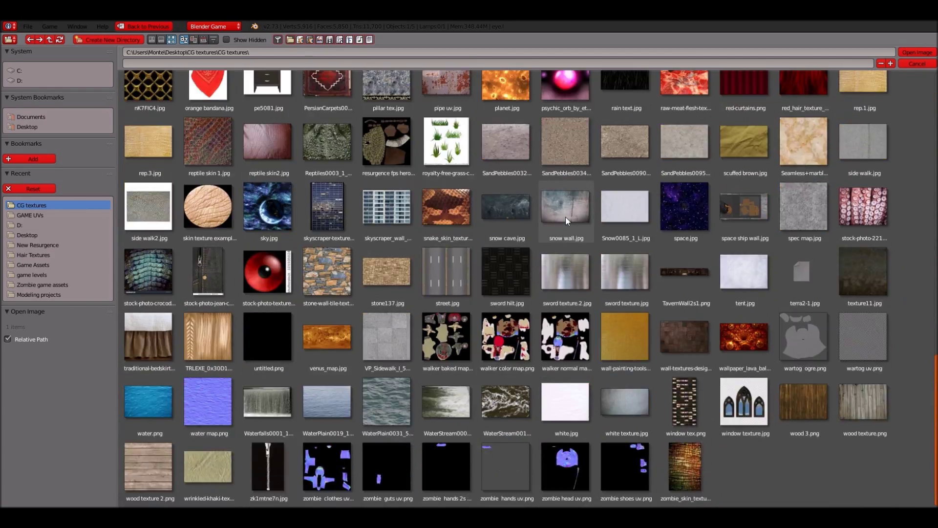
scroll(565, 216, up, 5)
scroll(565, 216, up, 7)
scroll(565, 216, up, 5)
scroll(565, 216, up, 4)
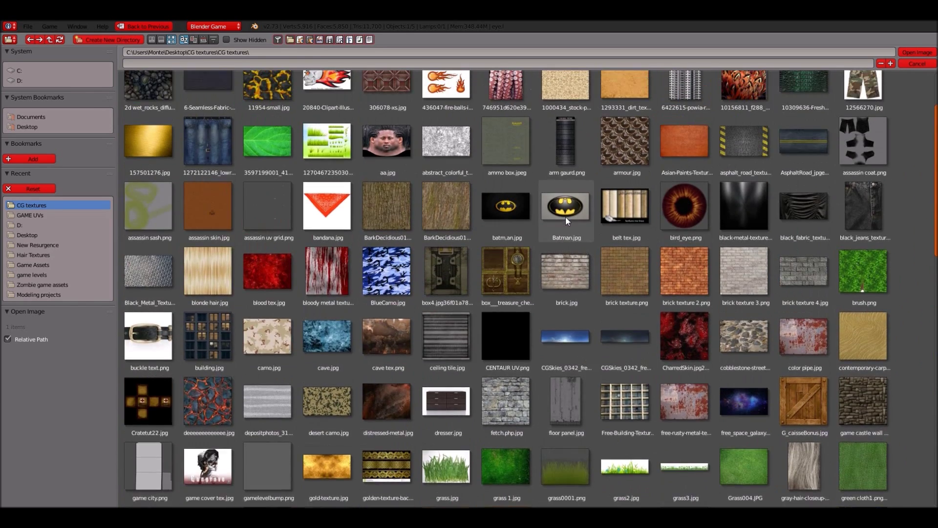
scroll(565, 217, up, 2)
click(387, 103)
click(904, 53)
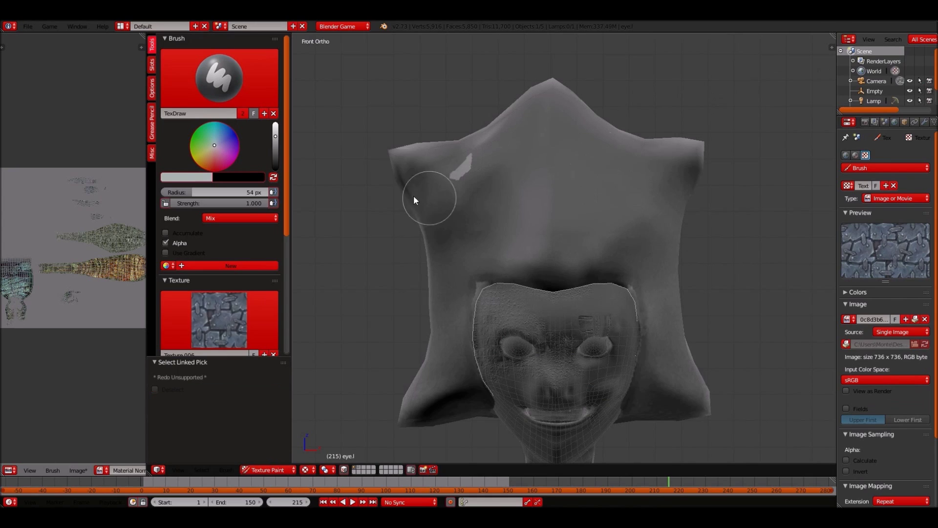
Paint the stone texture over the centre and right side of the hair
drag(556, 84, 556, 262)
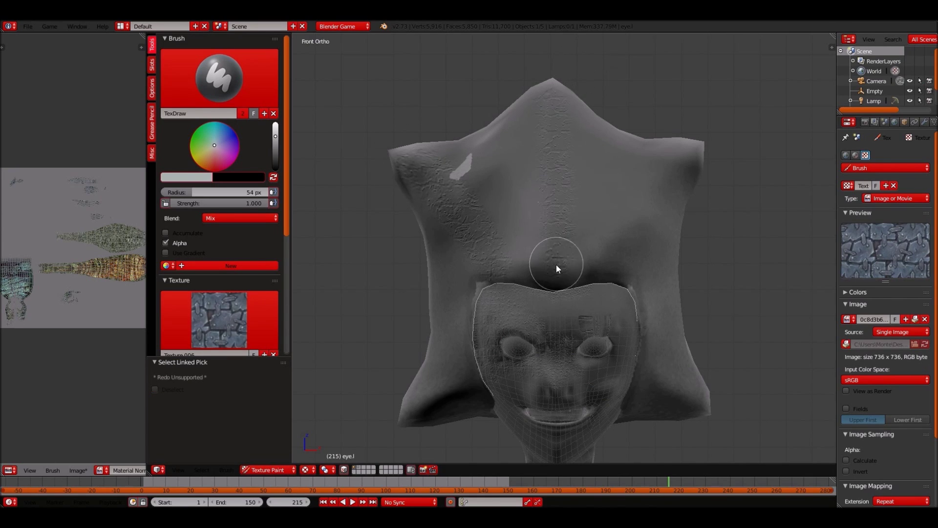
drag(662, 188, 688, 145)
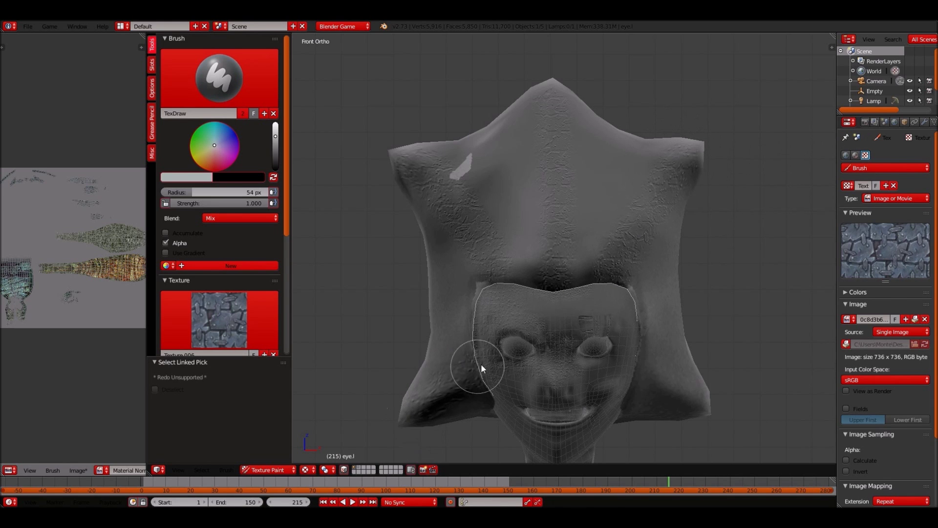
click(544, 270)
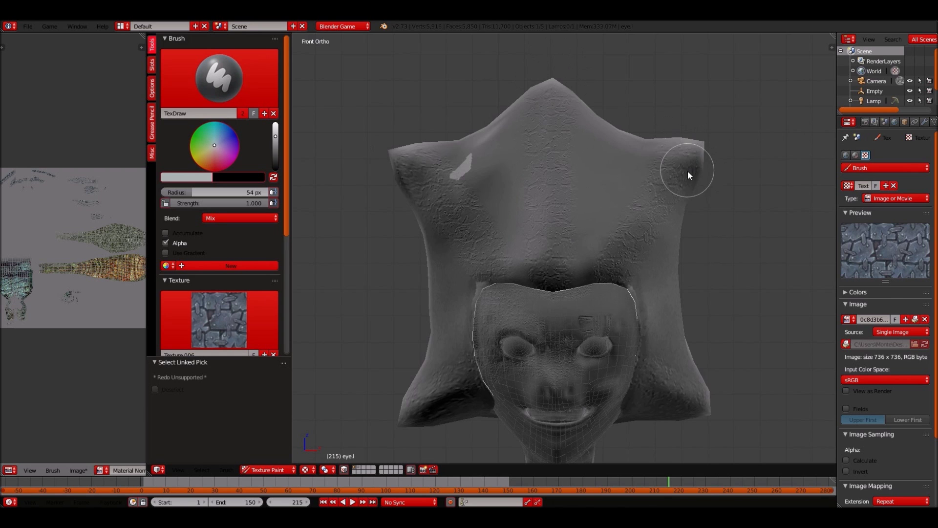
middle_drag(687, 170, 604, 268)
key(KP_1)
Show the paint slots, disable ao and make femthralkna.color the active slot
click(151, 64)
click(280, 167)
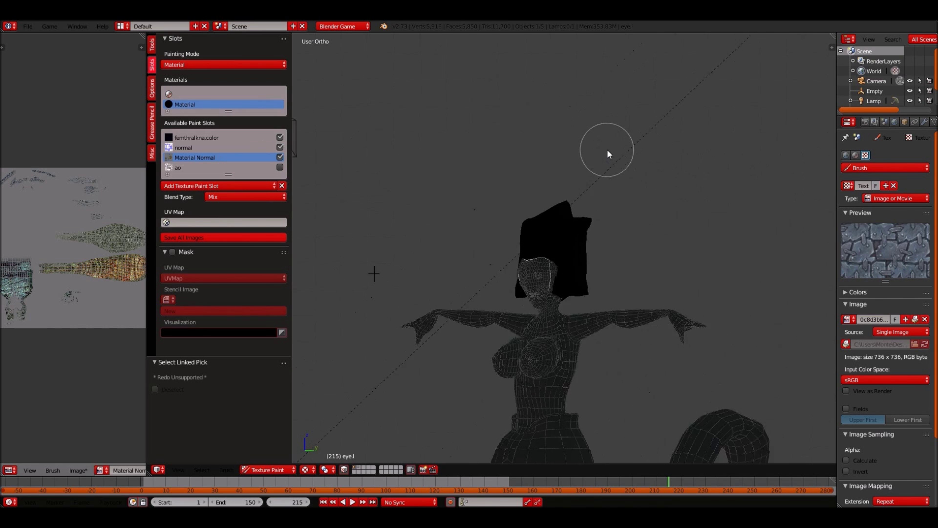
click(196, 138)
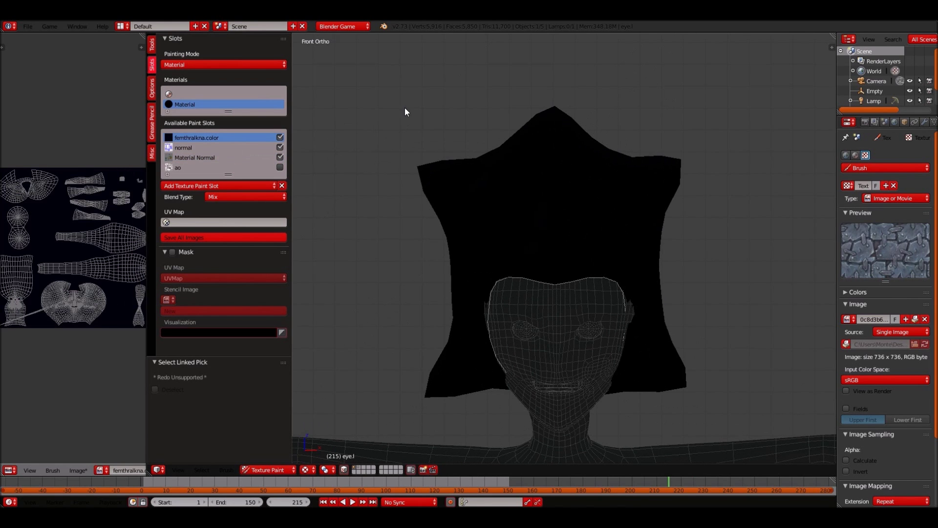
Remove the femthralkna.color texture from the material and unlink the empty Texture.001
click(855, 155)
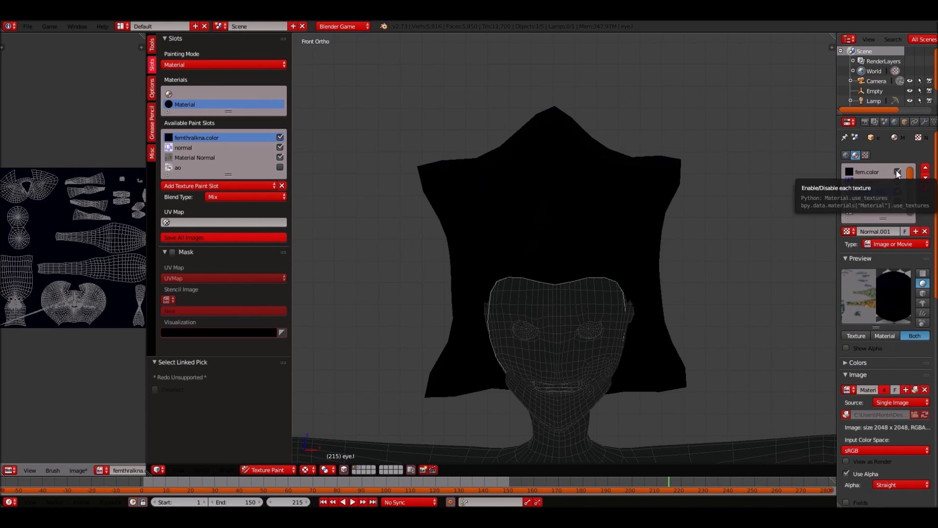
scroll(911, 341, down, 5)
scroll(879, 364, down, 10)
scroll(864, 398, up, 4)
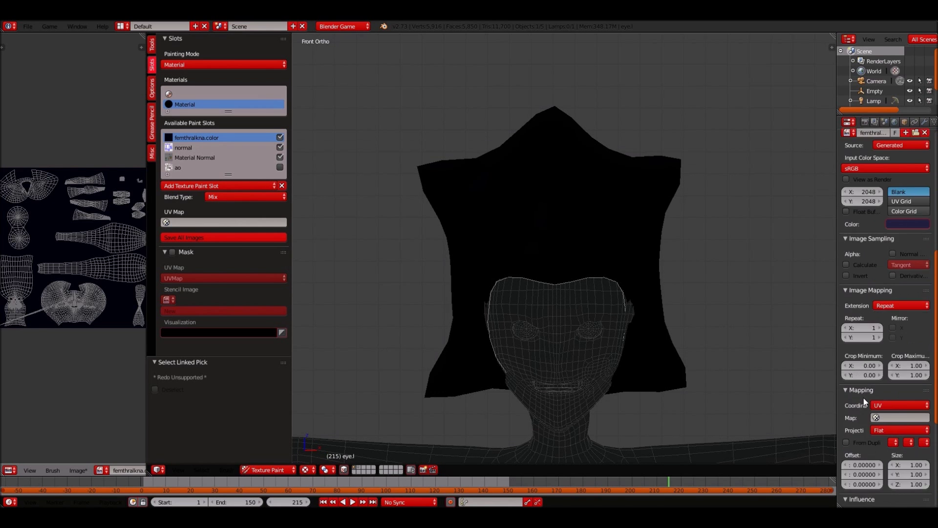
scroll(864, 397, up, 4)
scroll(863, 396, up, 3)
scroll(863, 397, up, 4)
scroll(863, 398, up, 2)
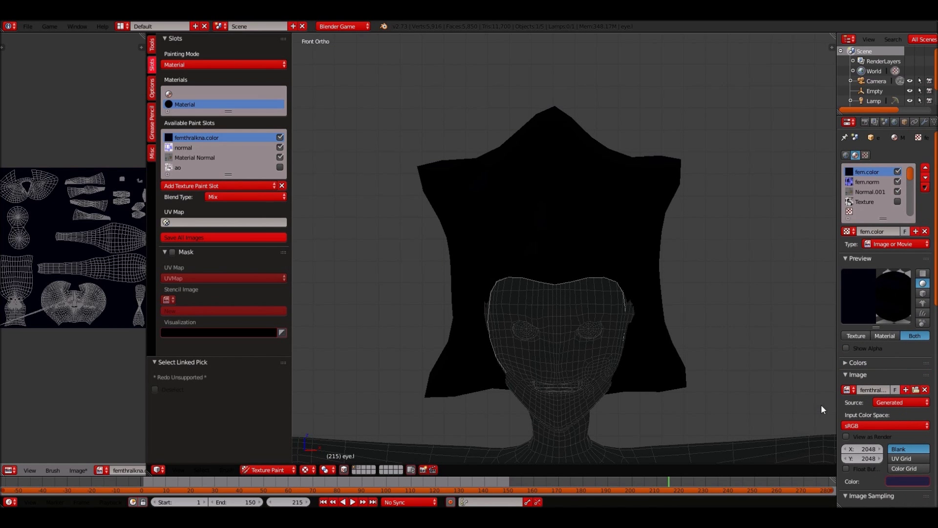
click(282, 186)
click(915, 231)
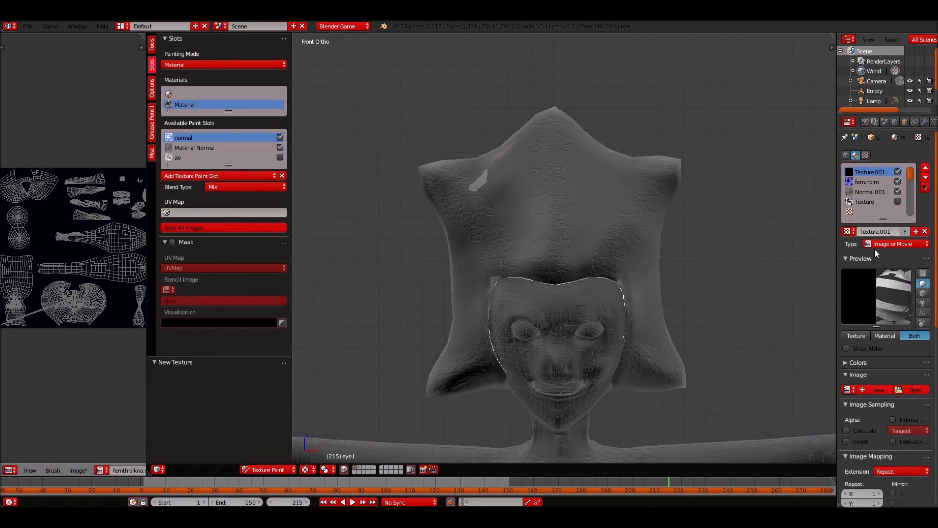
click(925, 231)
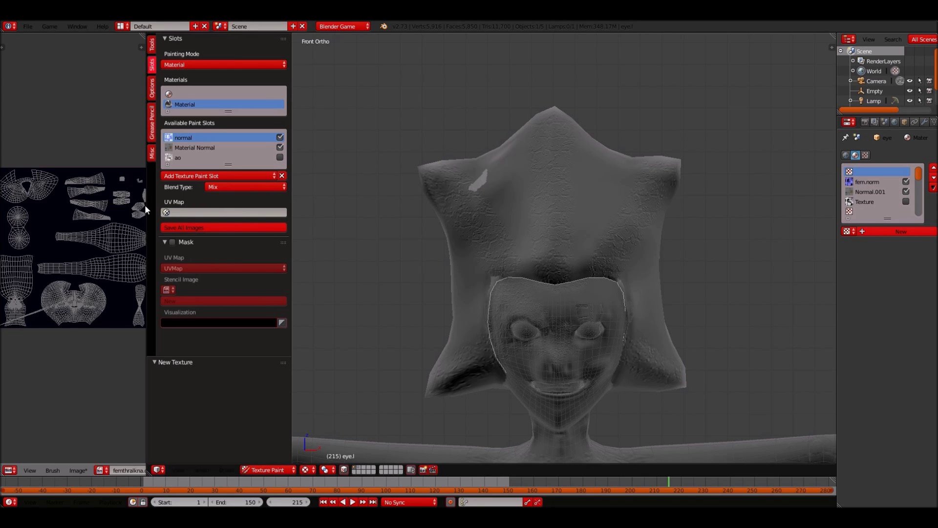
Create a new blank image named 'diffuse'
scroll(107, 474, down, 5)
click(81, 471)
text(diffuse)
key(Return)
click(115, 495)
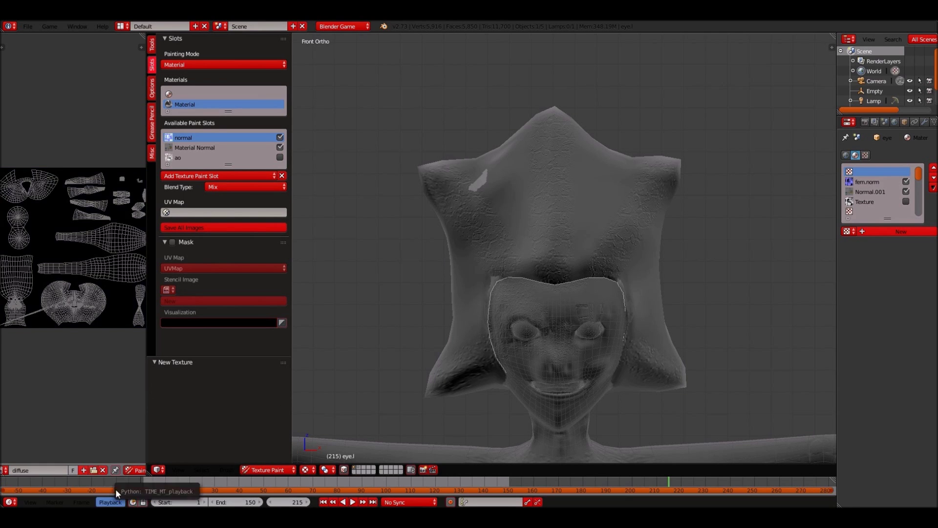
Return to the brush settings and show the brush texture list
scroll(96, 442, down, 1)
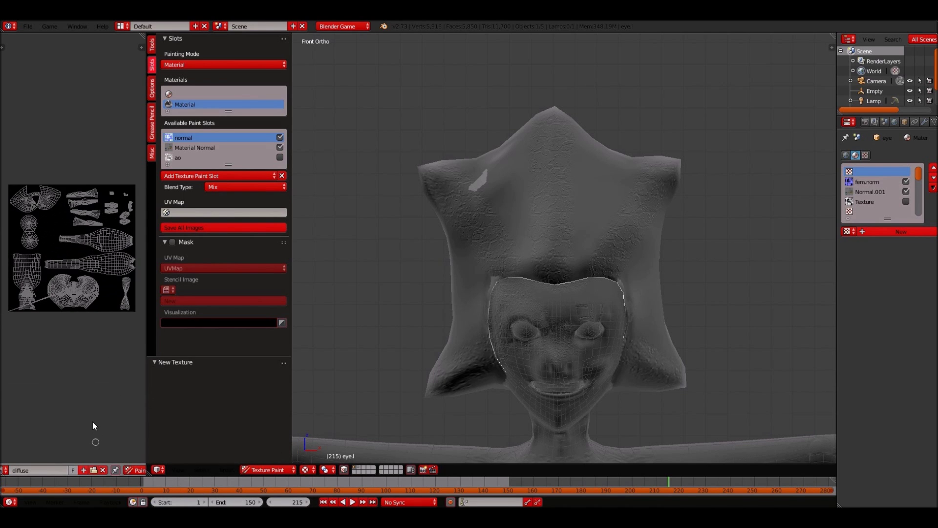
click(152, 44)
click(847, 231)
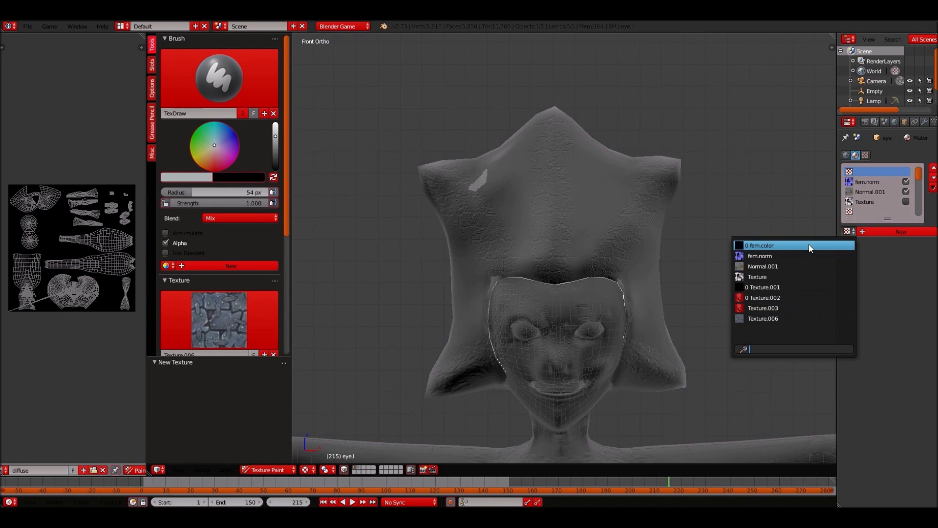
click(809, 245)
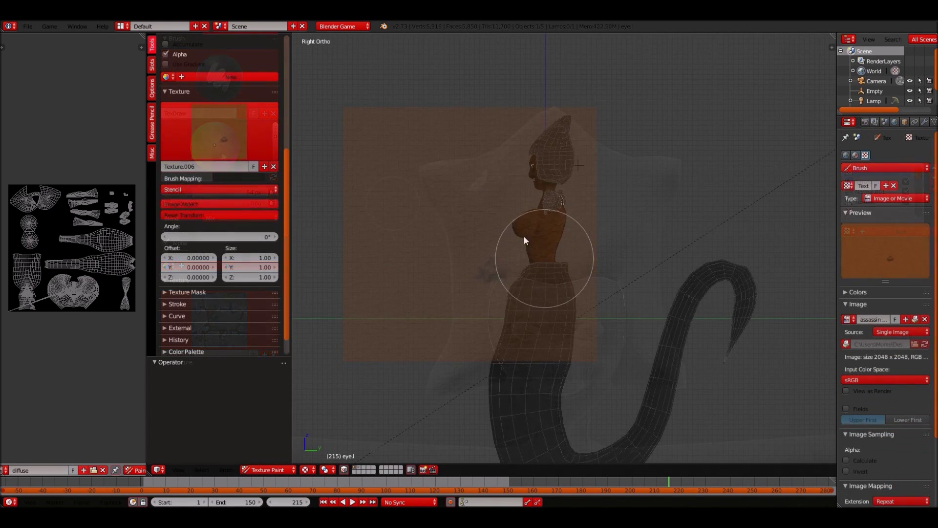
shift+middle_drag(614, 216, 474, 199)
key(KP_4)
key(KP_4)
key(KP_4)
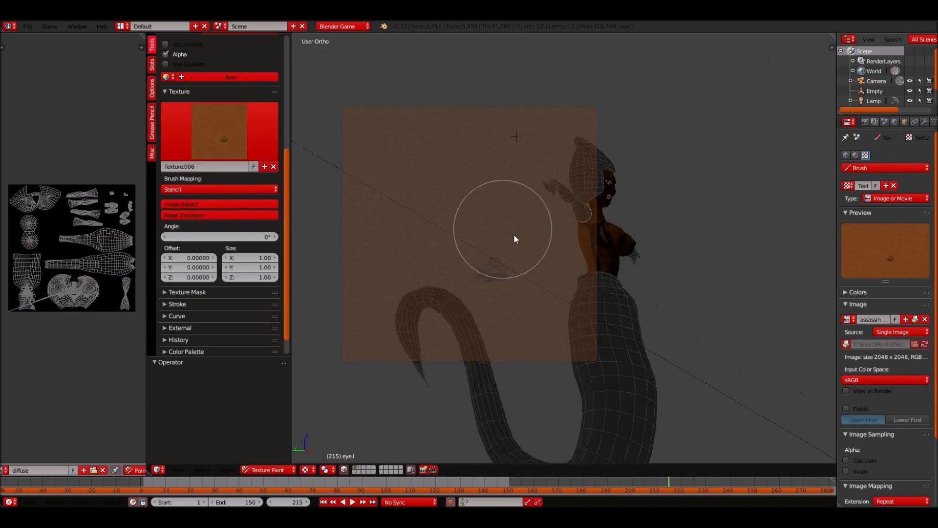
key(KP_4)
key(KP_4)
middle_drag(532, 221, 507, 187)
scroll(441, 244, up, 2)
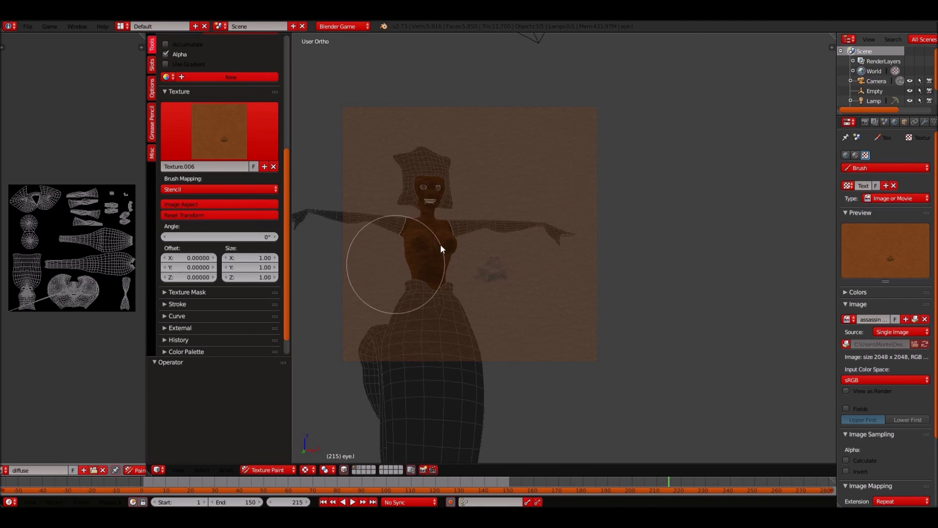
scroll(440, 165, up, 3)
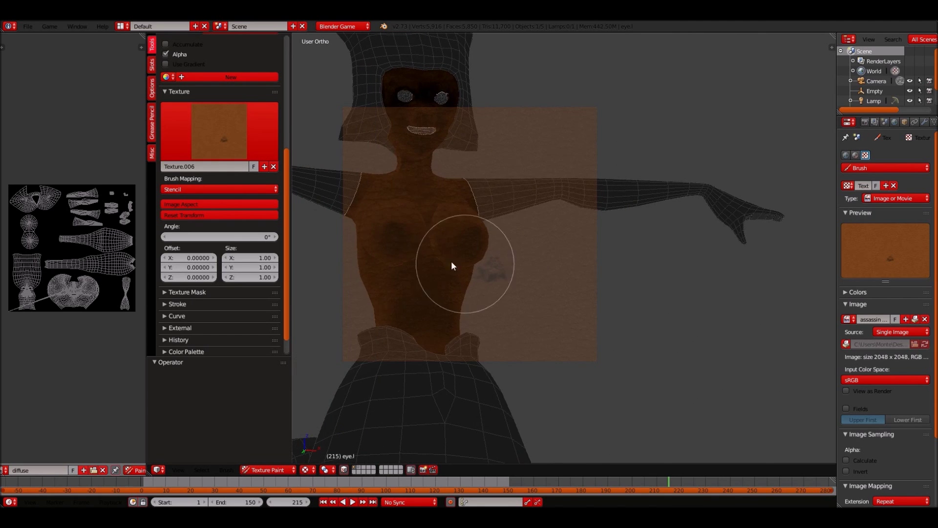
key(KP_1)
scroll(473, 216, down, 2)
scroll(473, 216, up, 4)
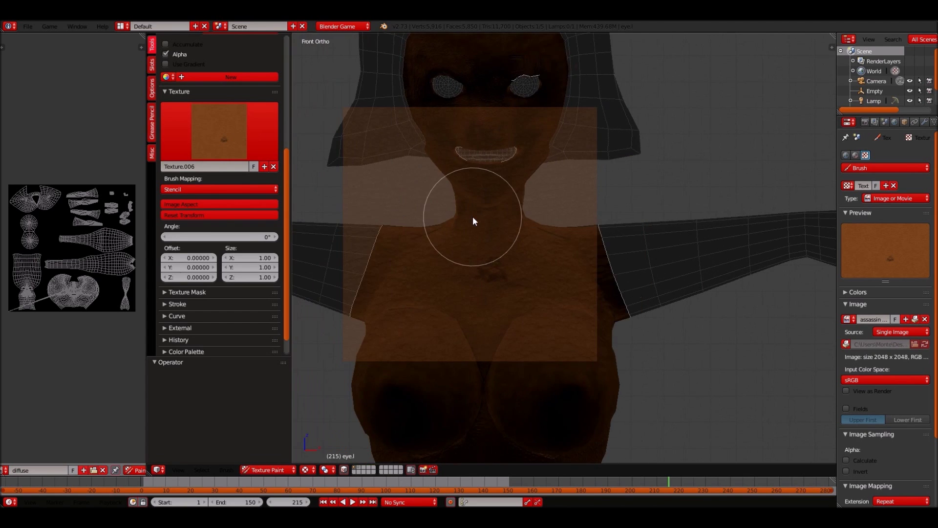
shift+scroll(474, 216, up, 4)
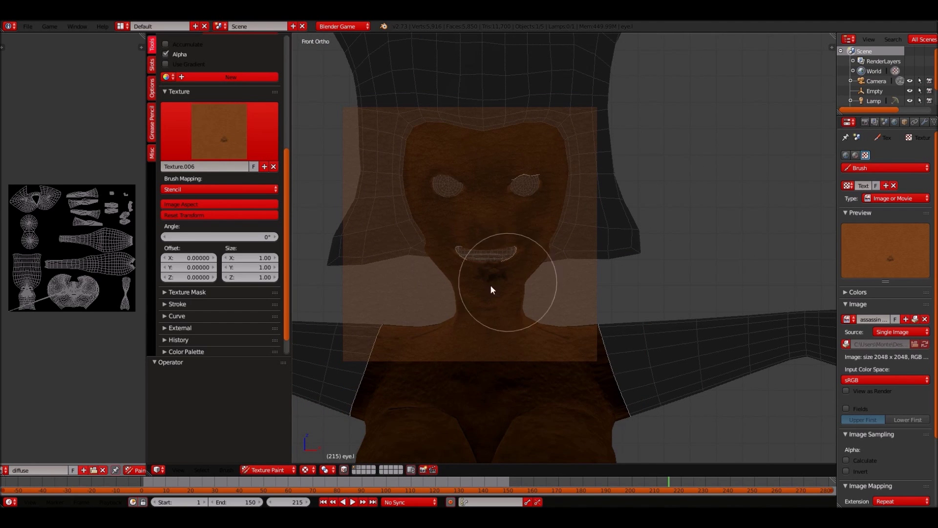
key(KP_3)
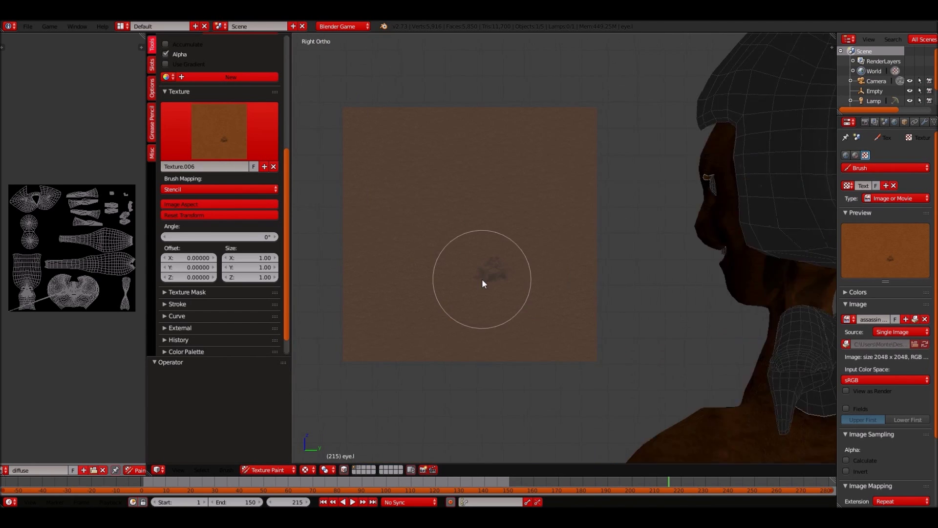
ctrl+scroll(482, 279, down, 5)
key(KP_8)
key(KP_1)
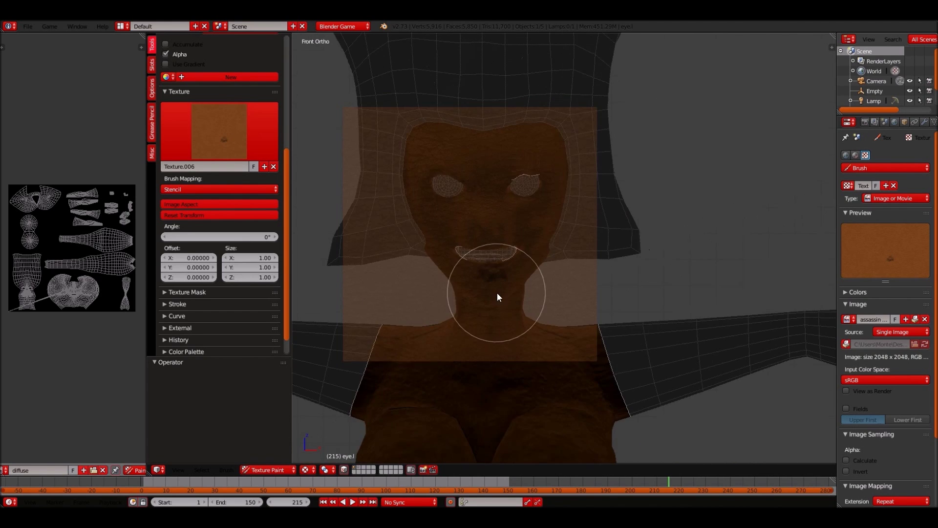
ctrl+scroll(497, 297, down, 3)
scroll(407, 160, down, 5)
key(KP_8)
scroll(407, 159, up, 5)
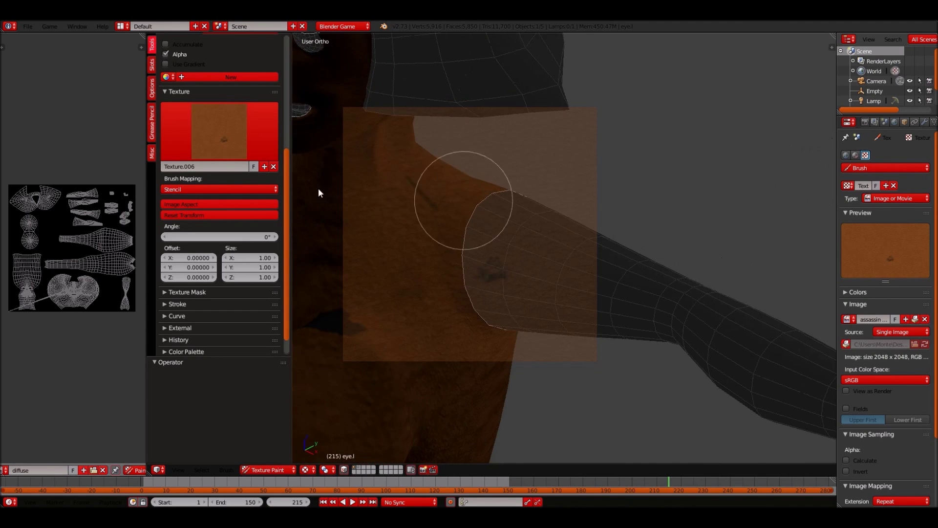
key(KP_4)
key(KP_4)
key(KP_4)
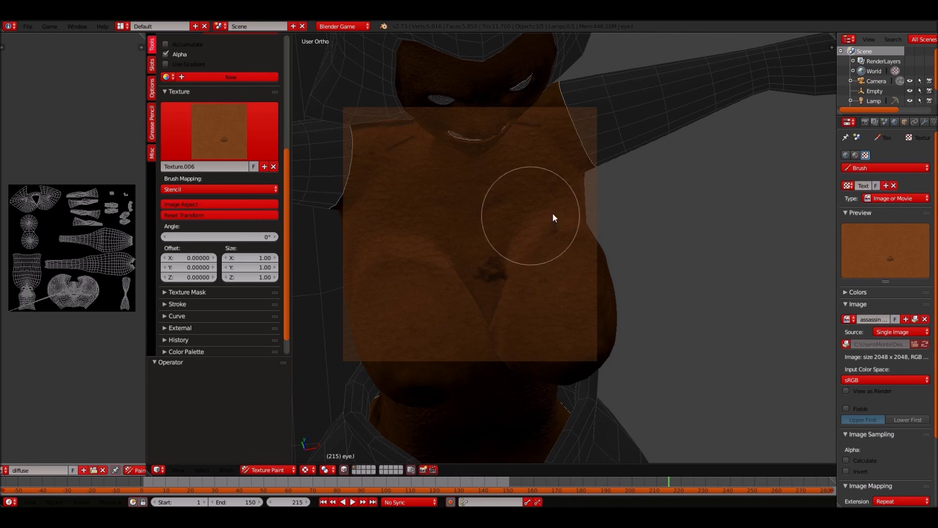
key(KP_8)
scroll(455, 143, down, 2)
scroll(471, 124, down, 2)
scroll(471, 124, up, 4)
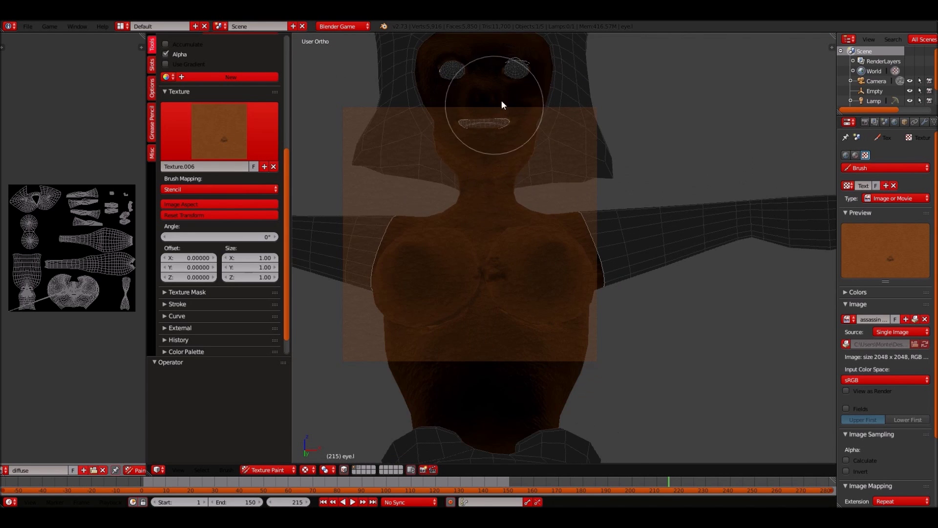
key(KP_1)
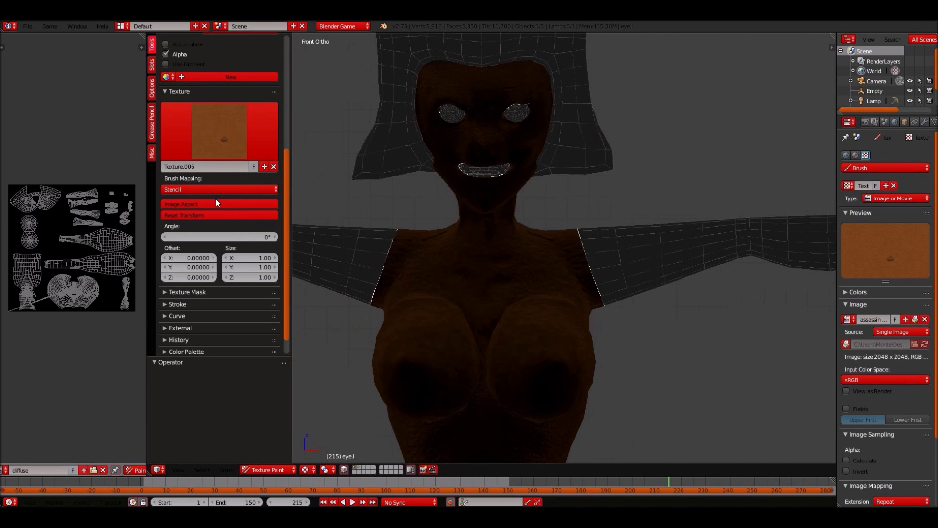
scroll(629, 257, up, 1)
scroll(629, 256, up, 2)
scroll(629, 257, up, 1)
scroll(629, 256, up, 1)
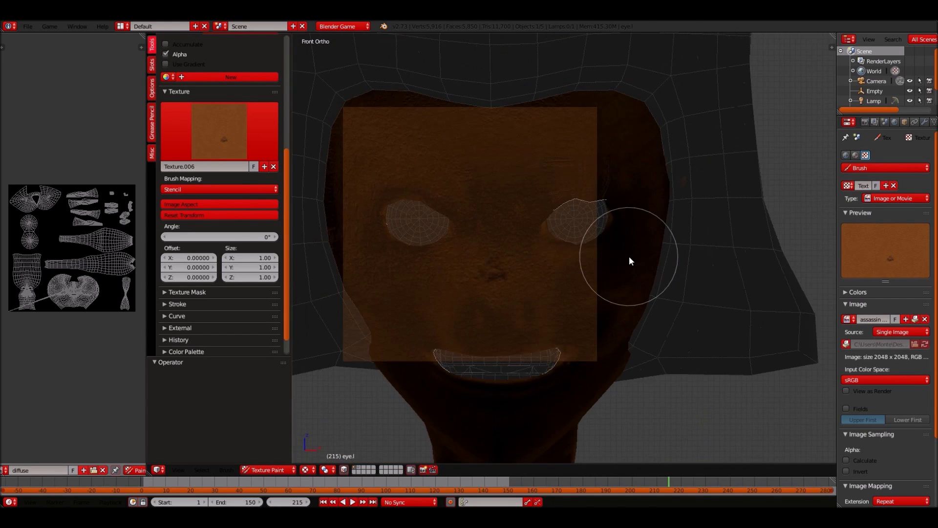
scroll(629, 257, down, 1)
shift+scroll(629, 256, down, 2)
shift+scroll(629, 257, down, 2)
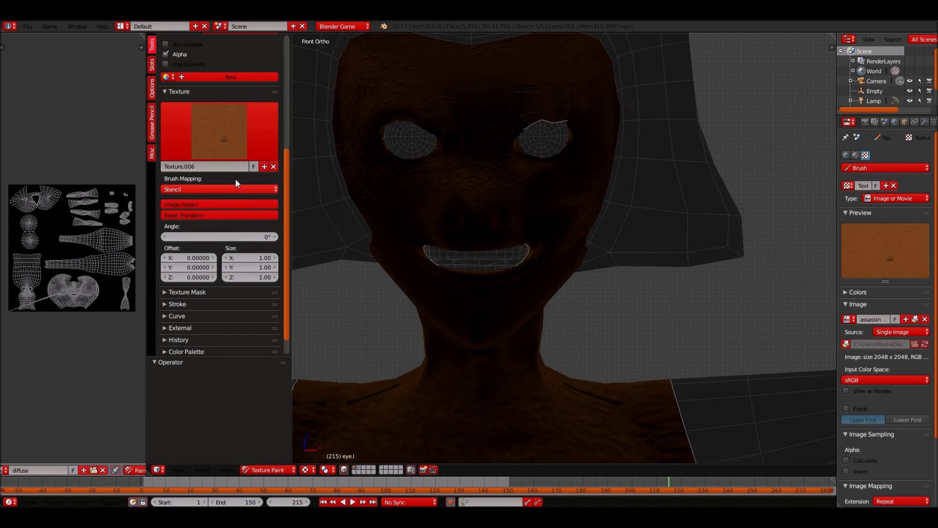
Load the CG textures Reptiles image as the brush texture and paint scales across the forehead and eyes
click(925, 319)
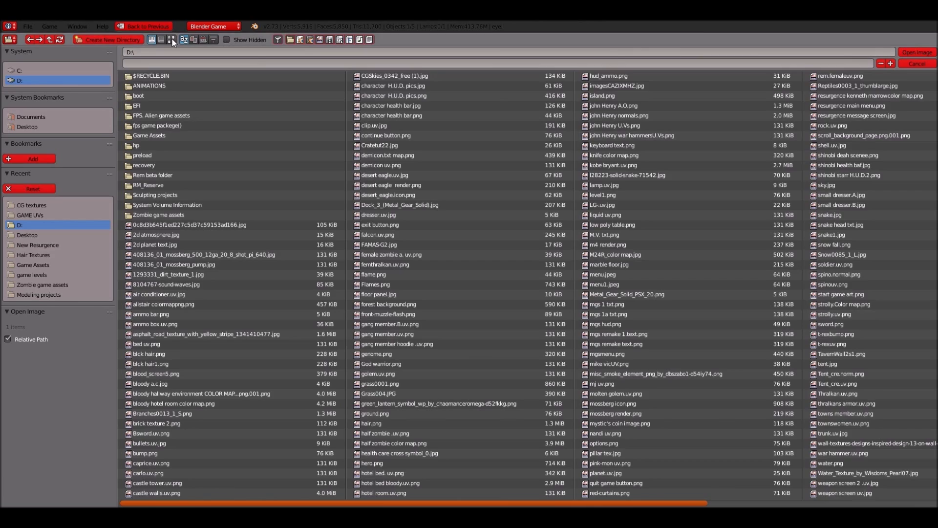
click(171, 39)
scroll(149, 305, down, 1)
click(31, 204)
scroll(543, 225, down, 5)
scroll(542, 225, down, 10)
scroll(543, 225, down, 5)
click(316, 145)
click(917, 52)
mouse_move(438, 107)
mouse_down()
mouse_move(416, 98)
mouse_move(359, 158)
mouse_move(469, 175)
mouse_up()
shift+middle_drag(418, 42, 373, 101)
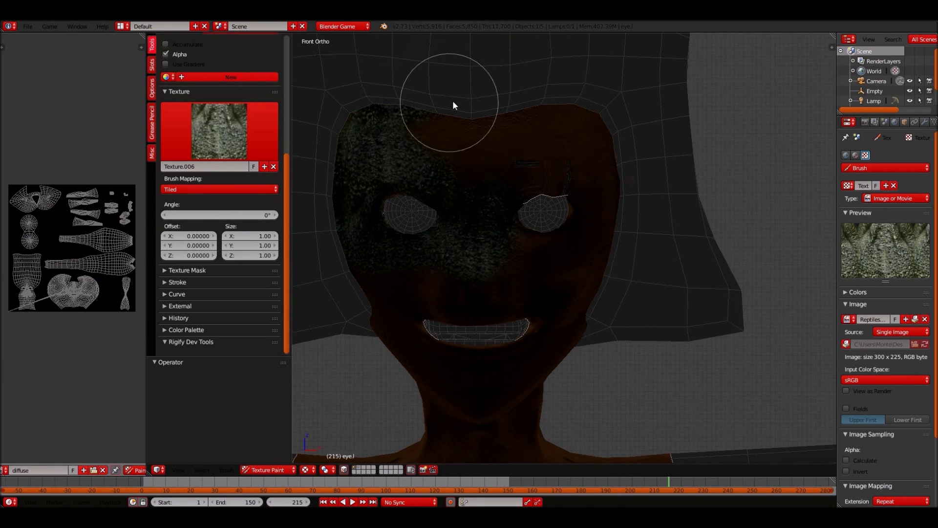
Shrink the brush radius to 69 px and return to the front view
scroll(473, 224, up, 2)
scroll(469, 228, down, 2)
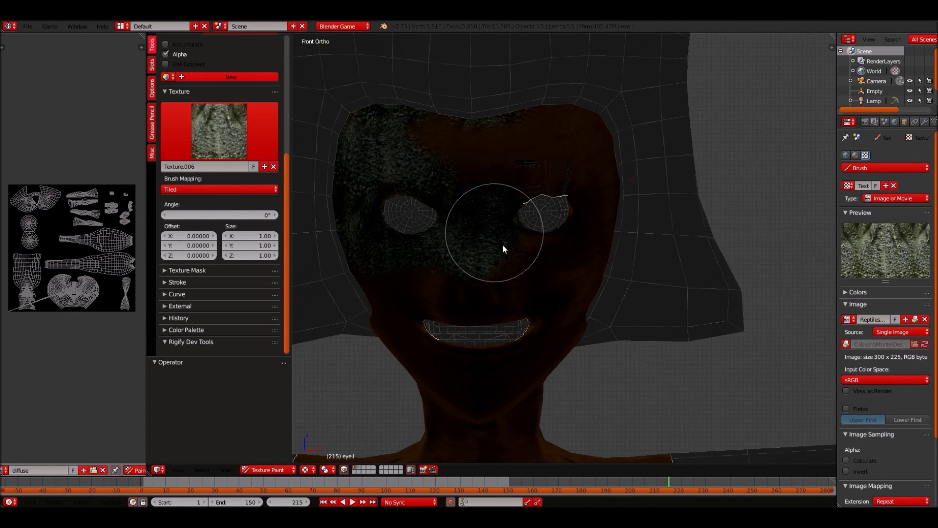
mouse_move(521, 254)
middle_down()
mouse_move(494, 245)
mouse_move(425, 267)
middle_up()
scroll(220, 195, up, 8)
click(415, 254)
key(KP_1)
scroll(435, 254, up, 1)
scroll(436, 254, down, 3)
shift+scroll(435, 255, down, 2)
shift+scroll(435, 255, down, 3)
Paint reptile scales over the upper chest, left breast and both sides of the torso
drag(470, 216, 440, 250)
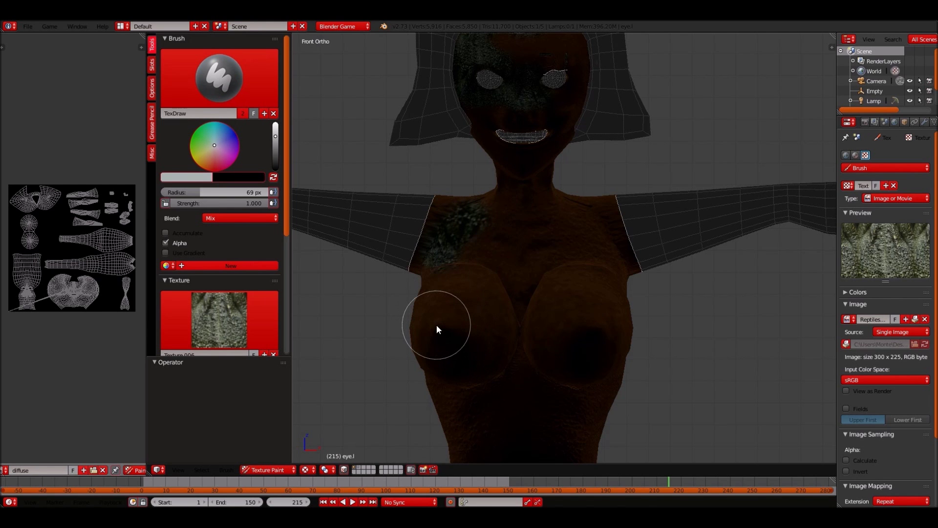
scroll(435, 323, down, 2)
mouse_move(474, 312)
mouse_down()
mouse_move(505, 368)
mouse_move(491, 386)
mouse_move(579, 325)
mouse_move(587, 424)
mouse_up()
middle_drag(586, 424, 597, 362)
mouse_move(597, 361)
mouse_down()
mouse_move(551, 297)
mouse_move(630, 359)
mouse_move(602, 398)
mouse_move(650, 307)
mouse_move(630, 310)
mouse_move(618, 371)
mouse_up()
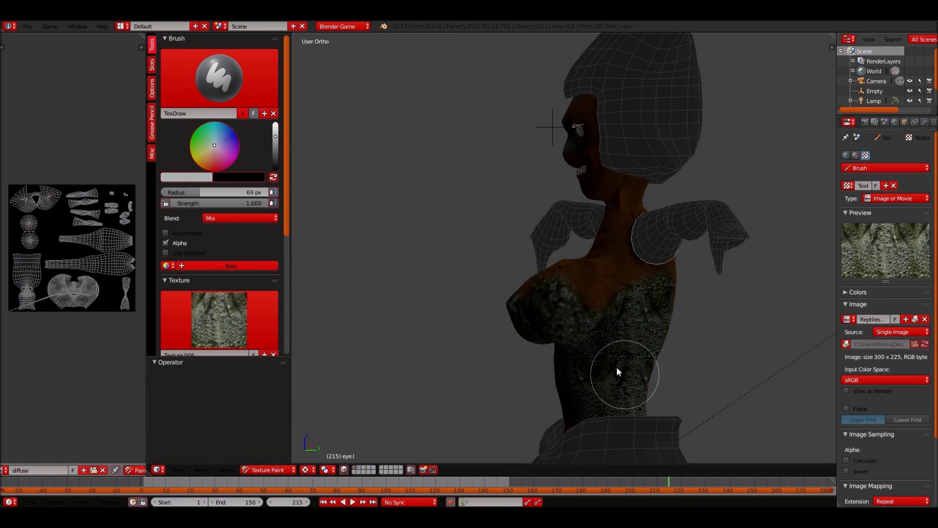
middle_drag(617, 371, 603, 342)
middle_drag(475, 299, 479, 316)
mouse_move(477, 311)
mouse_down()
mouse_move(511, 354)
mouse_move(482, 377)
mouse_move(523, 318)
mouse_move(532, 324)
mouse_up()
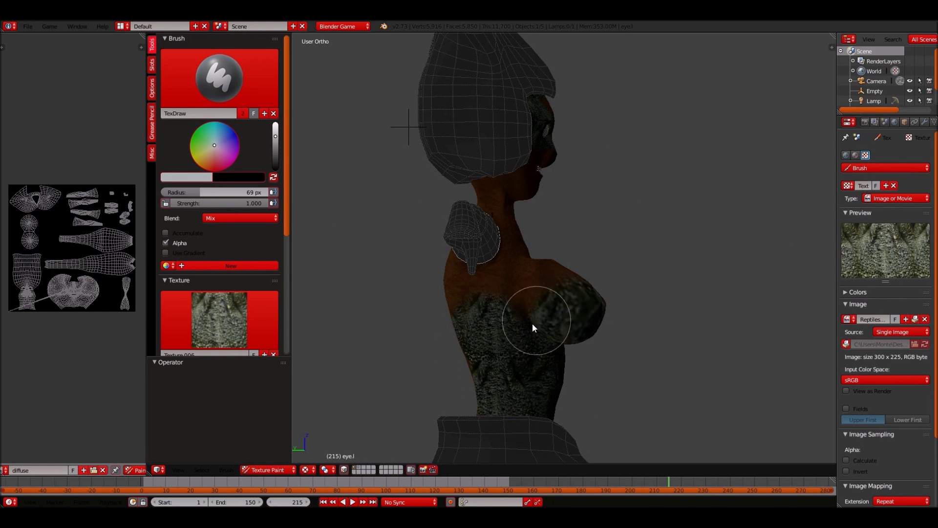
Turn to the creature's back and switch the brush texture mapping to Stencil
key(KP_1)
key(ctrl+KP_1)
scroll(220, 293, down, 5)
click(220, 258)
click(220, 303)
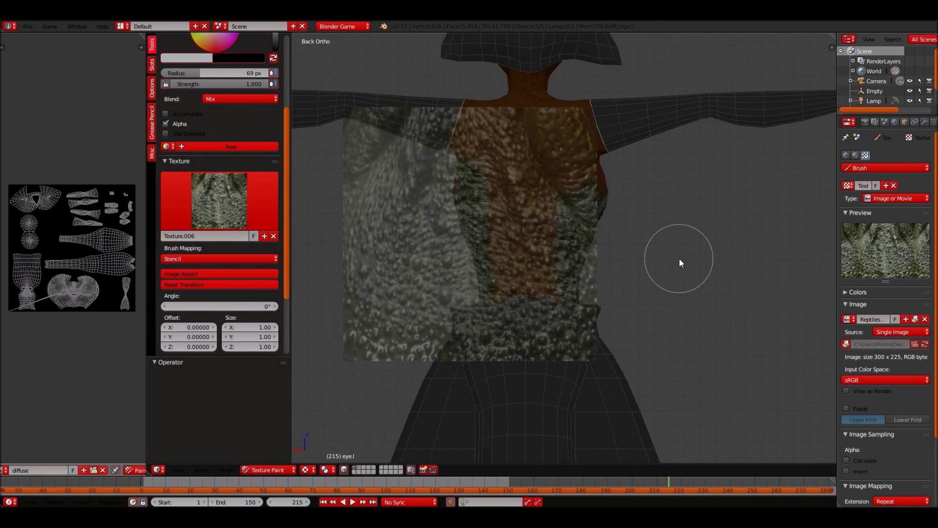
Paint stencil reptile scales over the creature's back
scroll(679, 259, up, 1)
scroll(680, 259, up, 1)
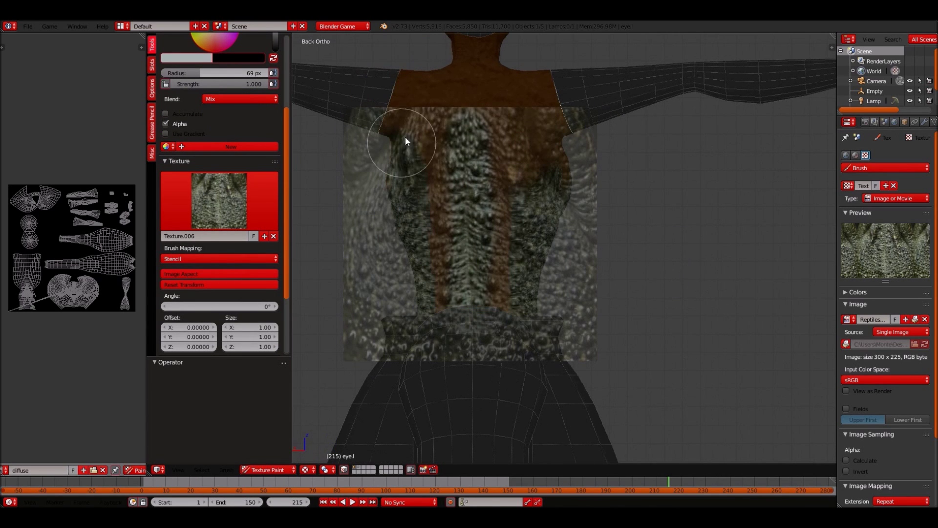
ctrl+scroll(535, 265, down, 6)
ctrl+scroll(535, 265, up, 5)
mouse_move(453, 228)
mouse_down()
mouse_move(539, 203)
mouse_move(529, 279)
mouse_up()
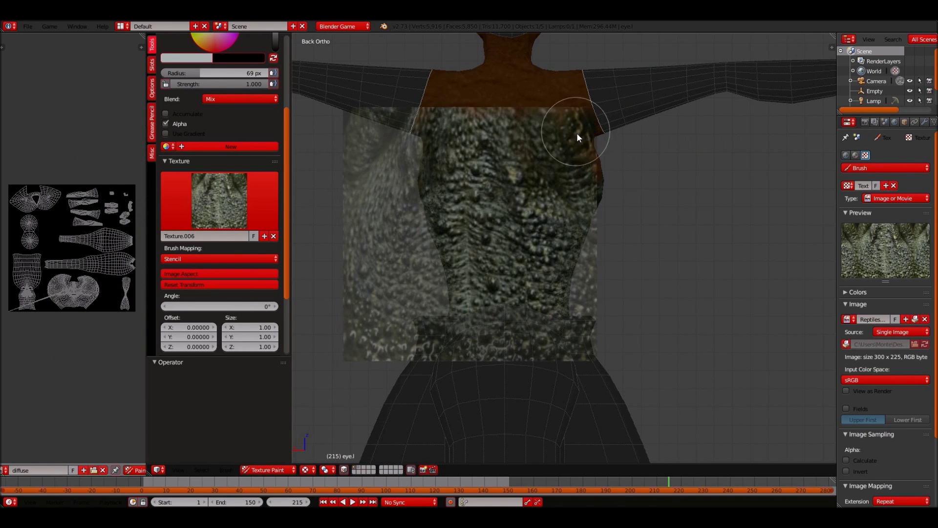
Switch brush mapping back to Tiled and paint scales on the neck and upper back
click(219, 258)
click(215, 236)
mouse_move(322, 230)
middle_down()
mouse_move(551, 195)
mouse_move(594, 226)
middle_up()
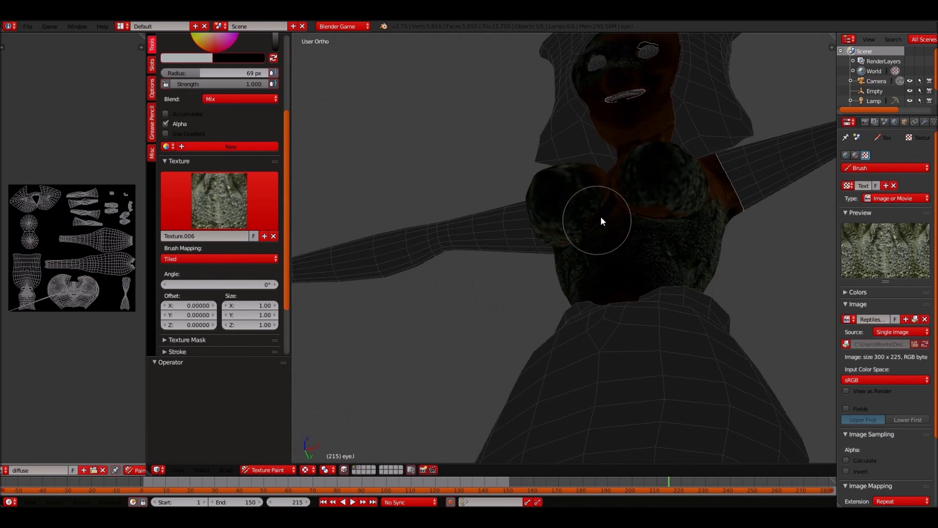
middle_drag(691, 219, 517, 215)
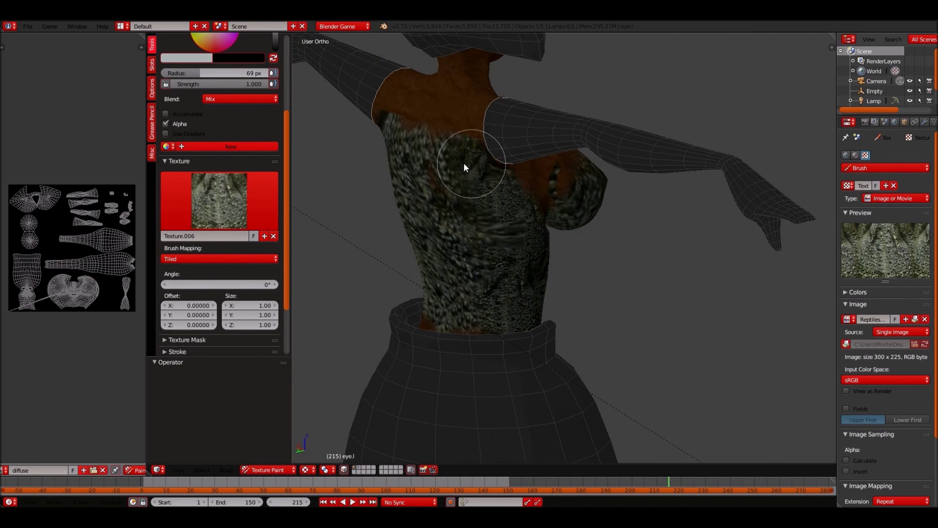
key(KP_3)
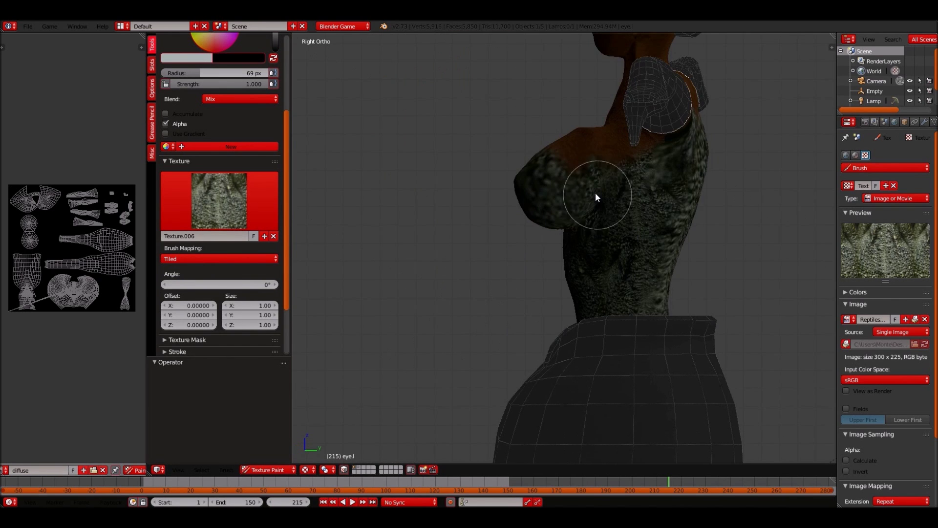
key(ctrl+KP_3)
middle_drag(609, 195, 507, 200)
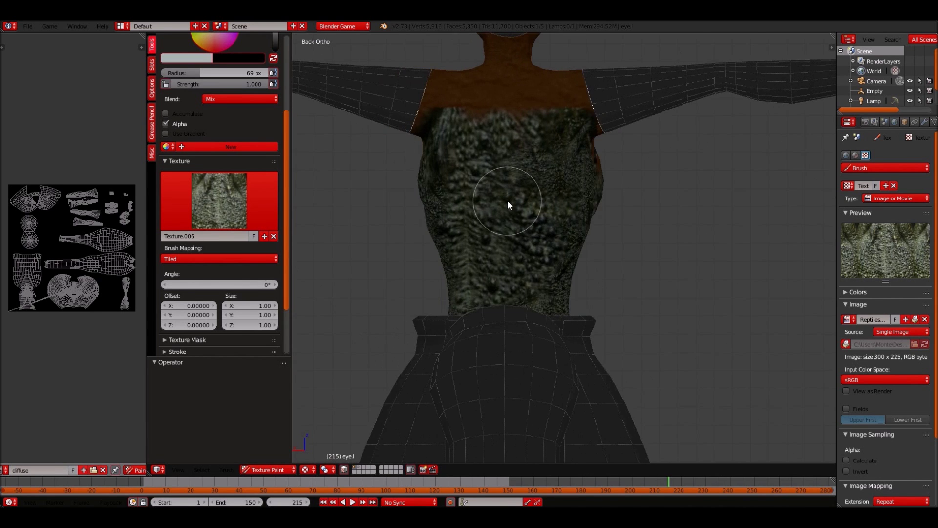
shift+scroll(507, 200, up, 3)
mouse_move(524, 197)
mouse_down()
mouse_move(509, 143)
mouse_move(521, 175)
mouse_move(554, 180)
mouse_up()
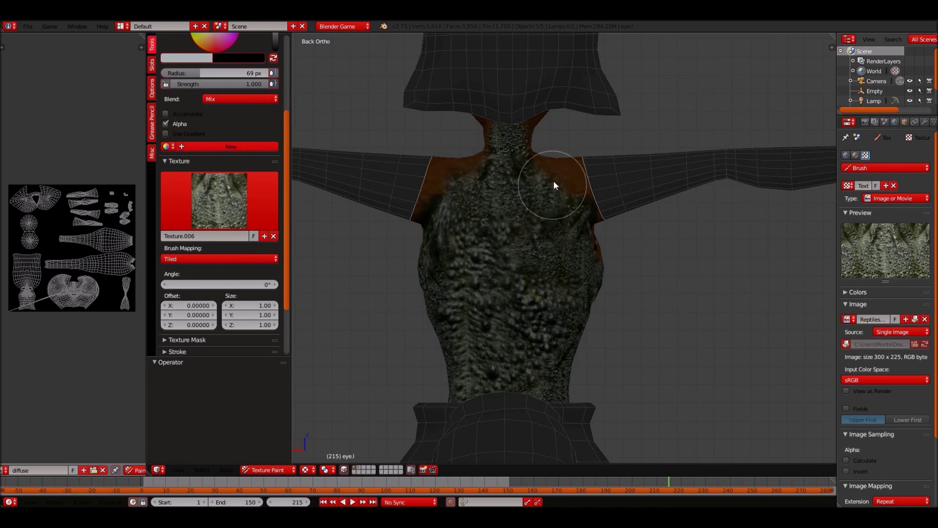
Check the painted head and torso from front, side and three-quarter views
scroll(544, 210, down, 5)
middle_drag(544, 210, 546, 215)
scroll(546, 215, up, 5)
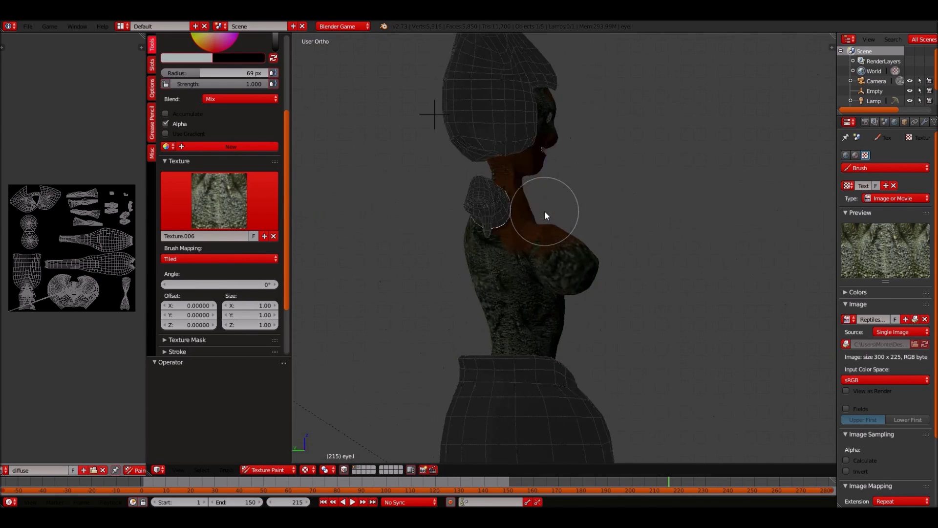
key(KP_1)
key(KP_6)
key(KP_6)
key(KP_6)
key(KP_8)
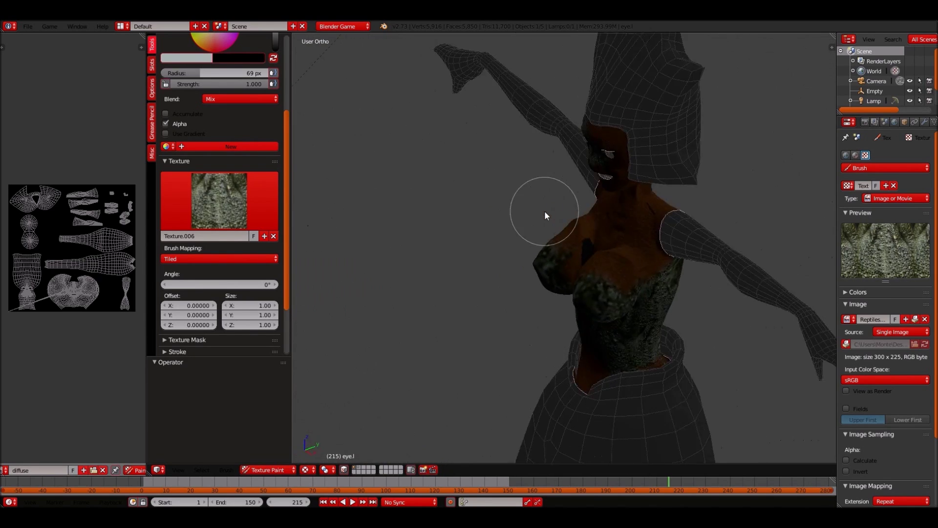
key(KP_1)
scroll(558, 216, down, 3)
scroll(643, 269, up, 3)
Shift the view down to the skirt and select all its connected faces with L
key(ctrl+KP_2)
key(ctrl+KP_2)
key(ctrl+KP_2)
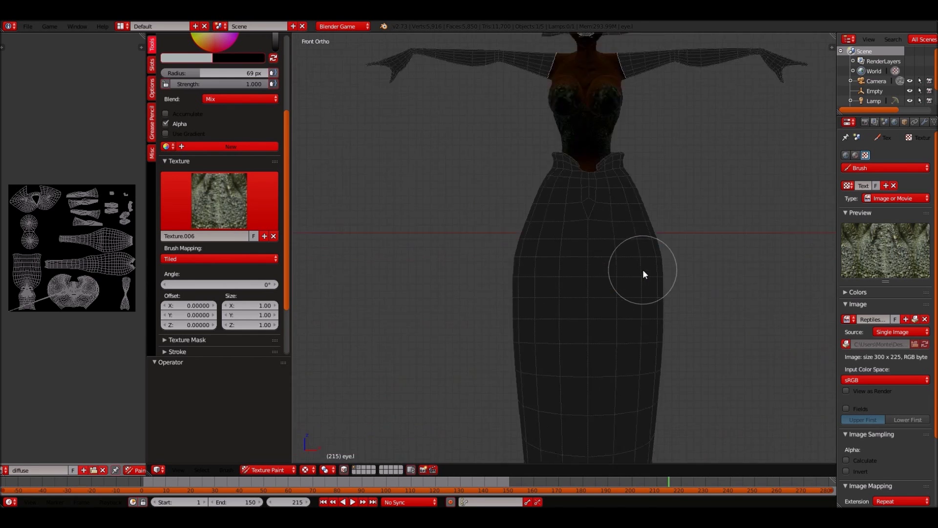
scroll(643, 269, up, 2)
scroll(590, 271, down, 2)
key(l)
key(ctrl+KP_2)
key(ctrl+KP_2)
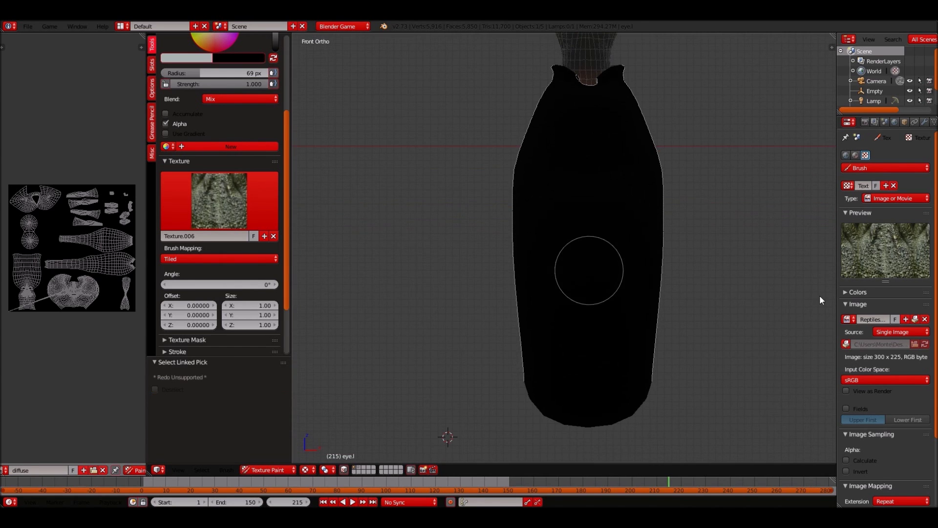
Load the zombie skin image from CG textures as brush texture and set the paint colour to yellow
click(925, 318)
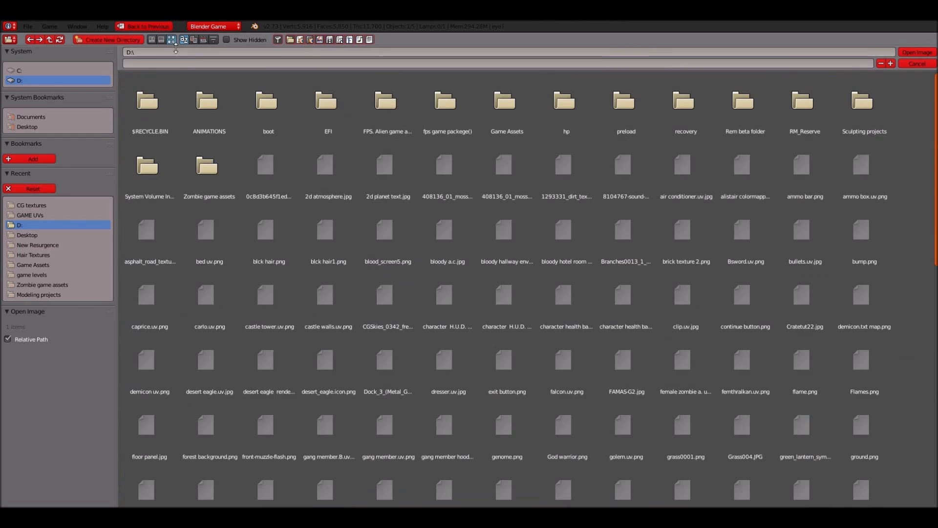
click(32, 205)
scroll(369, 278, down, 5)
scroll(369, 277, down, 10)
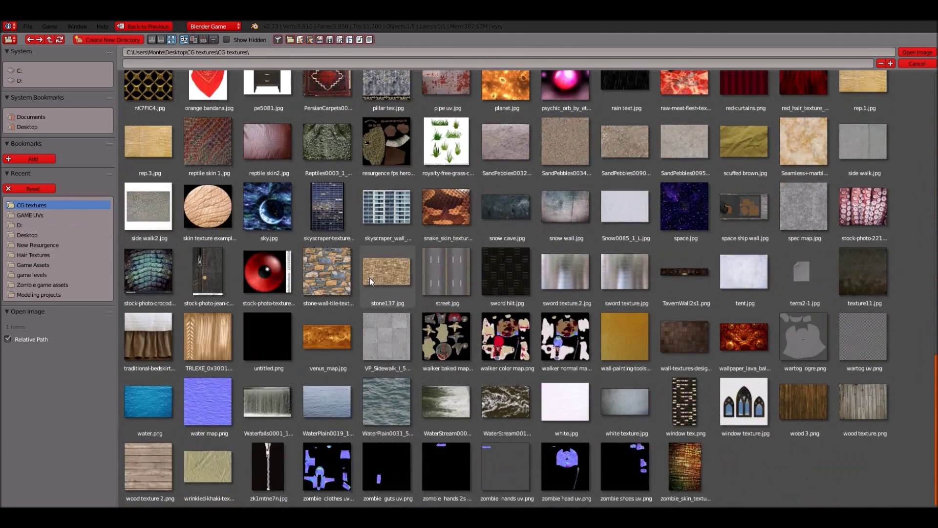
click(686, 467)
click(918, 53)
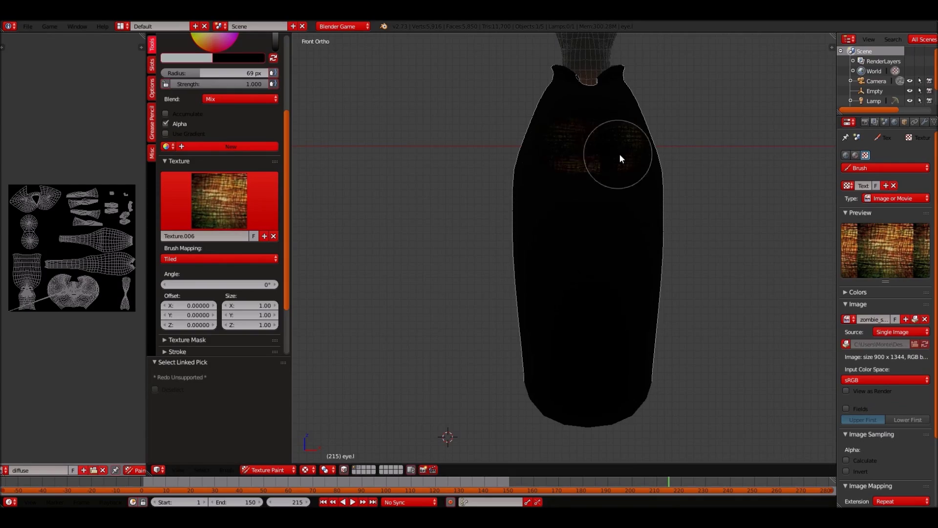
scroll(221, 238, up, 6)
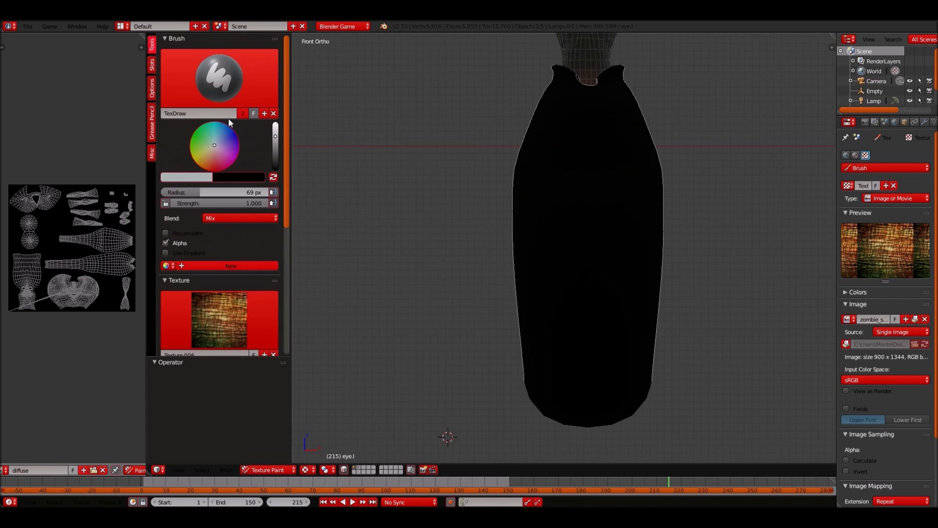
click(198, 158)
shift+middle_drag(593, 190, 586, 192)
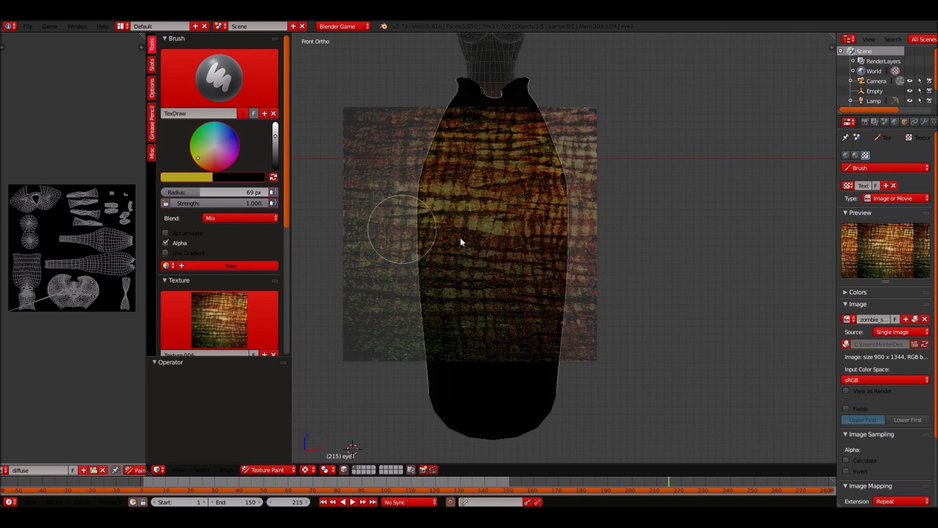
Paint the zombie skin over the lower body from the bottom view, then return to front
shift+middle_drag(398, 354, 408, 270)
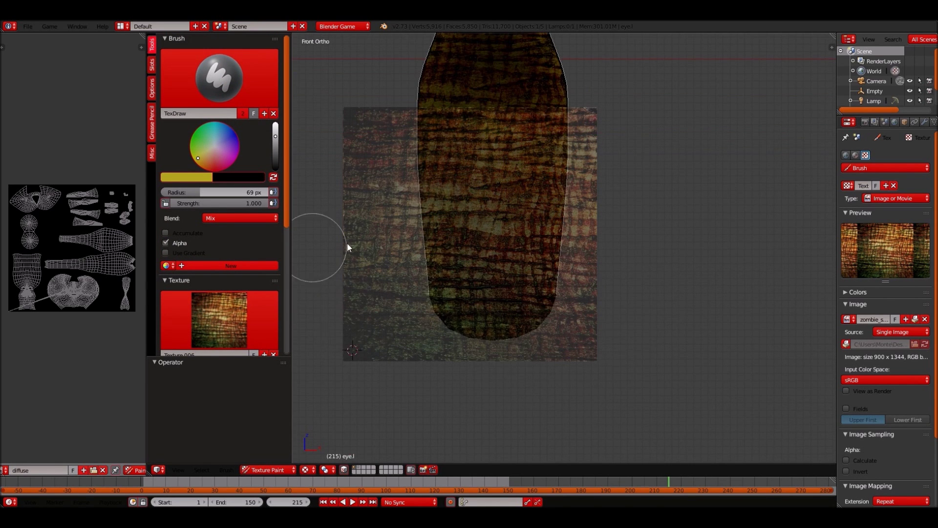
key(KP_2)
key(KP_2)
key(KP_2)
key(KP_2)
key(KP_2)
key(KP_2)
mouse_move(511, 208)
mouse_down()
mouse_move(414, 124)
mouse_move(350, 265)
mouse_up()
shift+middle_drag(426, 396, 427, 321)
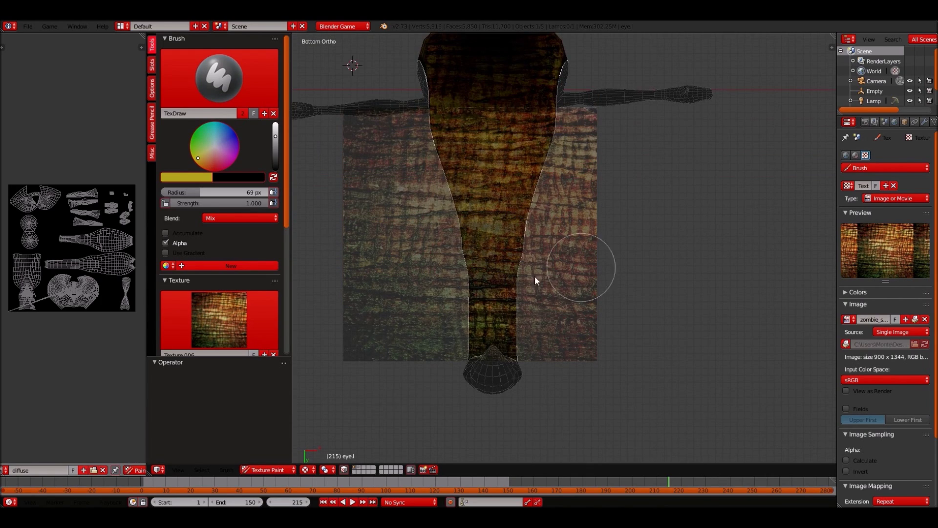
drag(447, 339, 559, 36)
key(KP_8)
key(KP_8)
key(KP_8)
key(KP_8)
key(KP_8)
key(KP_8)
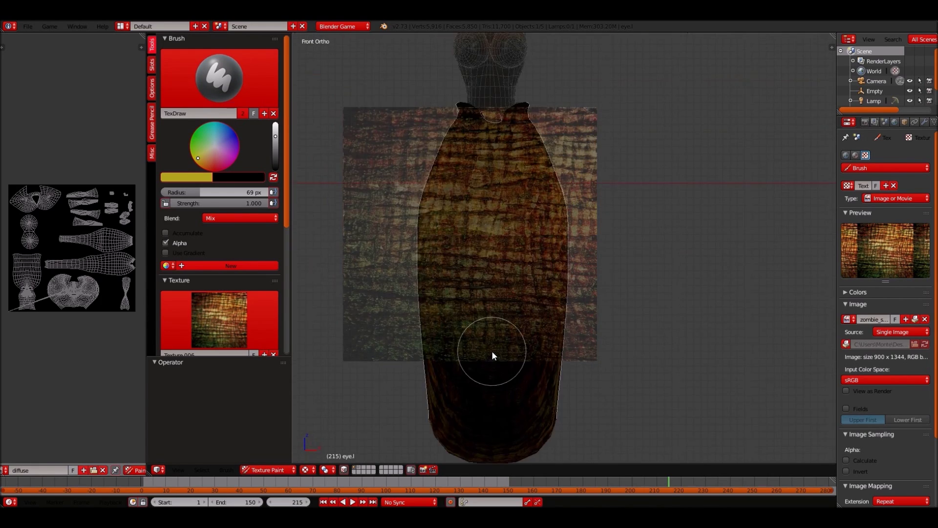
scroll(492, 350, up, 2)
scroll(492, 350, up, 1)
shift+middle_drag(519, 233, 480, 217)
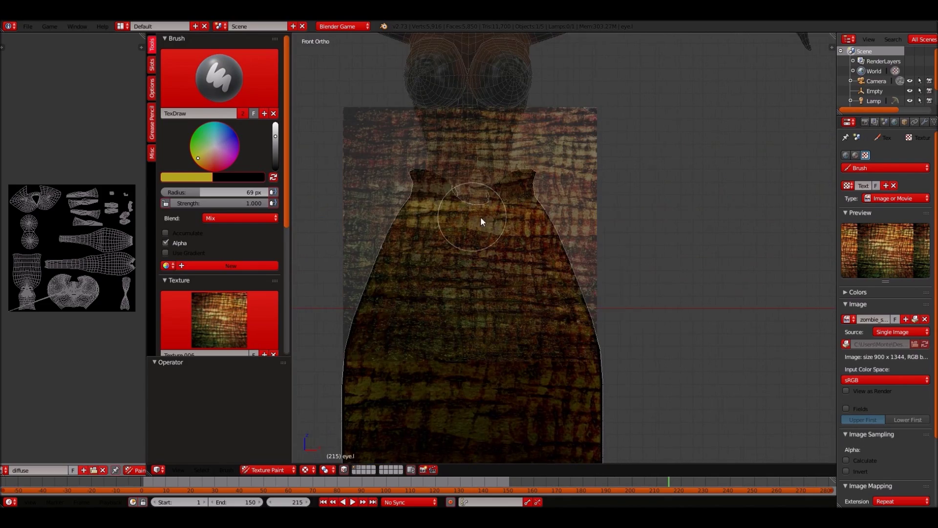
middle_drag(594, 271, 488, 268)
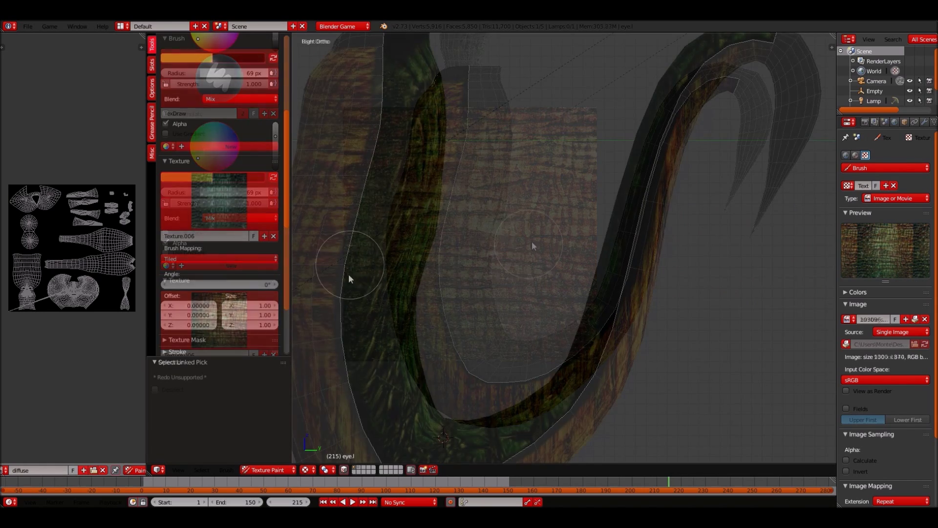
Orbit around the body to a front view of the rim where torso meets skirt
scroll(634, 192, down, 4)
scroll(635, 192, up, 4)
scroll(634, 191, up, 1)
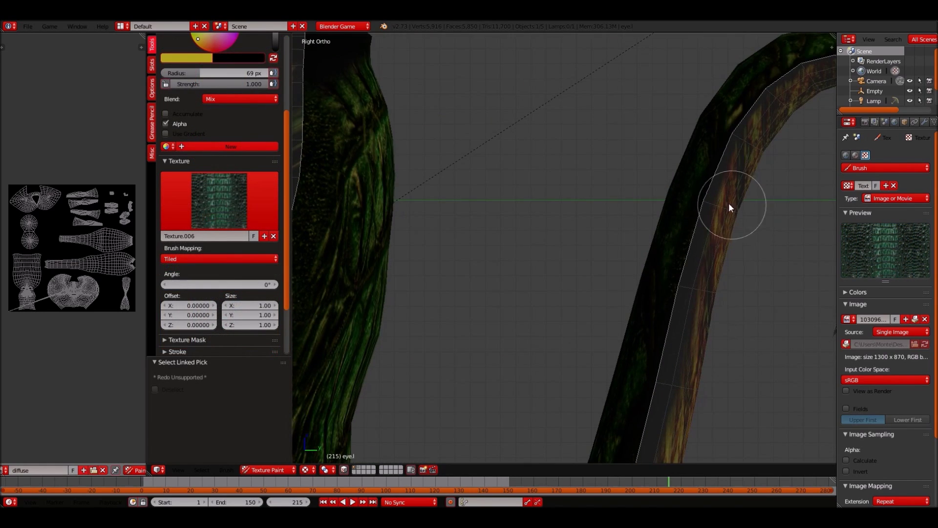
shift+middle_drag(649, 441, 643, 277)
scroll(569, 445, up, 2)
mouse_move(569, 445)
shift+middle_down()
mouse_move(430, 177)
mouse_move(655, 186)
shift+middle_up()
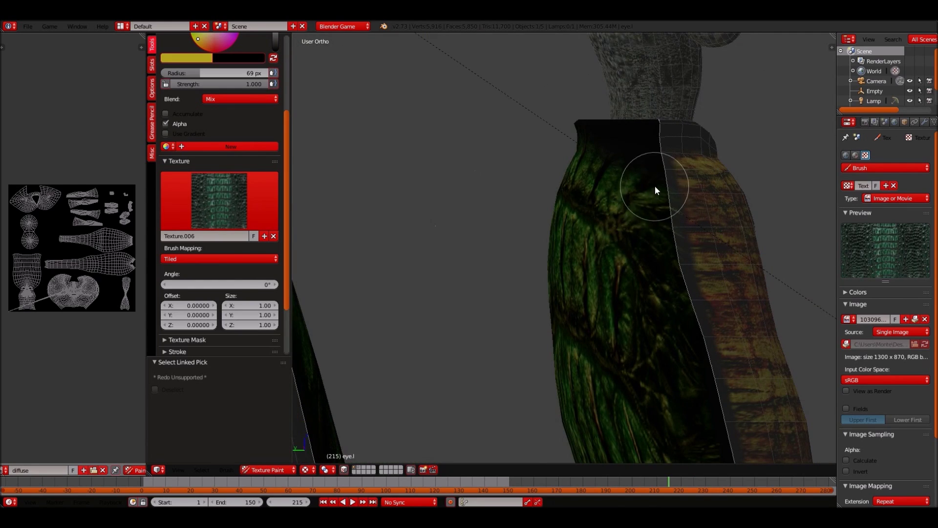
mouse_move(677, 247)
middle_down()
mouse_move(733, 300)
mouse_move(744, 440)
mouse_move(676, 381)
mouse_move(565, 412)
mouse_move(542, 396)
middle_up()
mouse_move(466, 266)
middle_down()
mouse_move(363, 203)
mouse_move(392, 172)
middle_up()
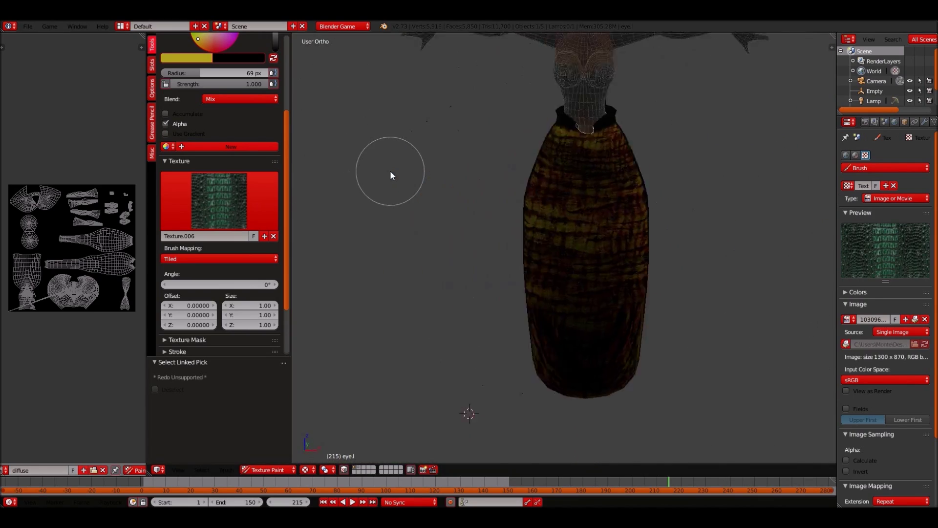
scroll(390, 171, down, 5)
scroll(685, 328, up, 5)
Load the gold metal image as the brush texture and begin painting the collar band gold
click(915, 344)
click(171, 39)
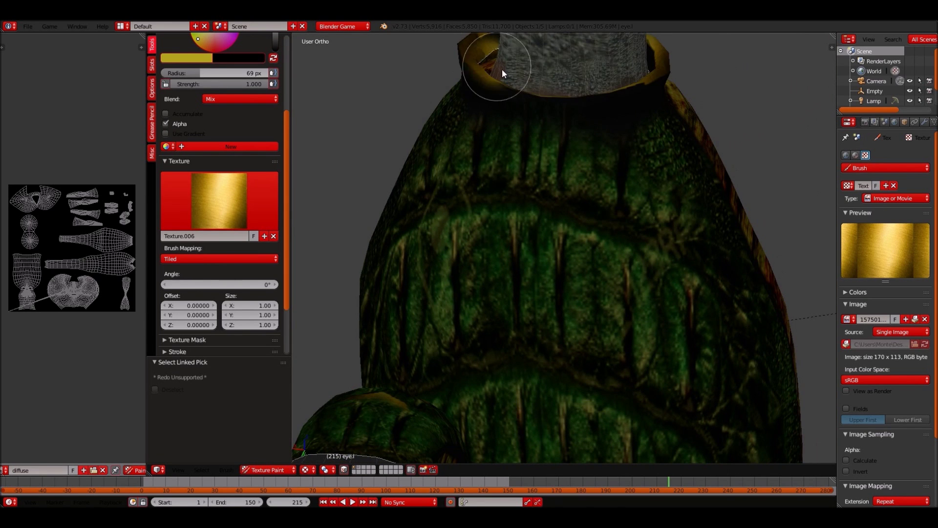
mouse_move(503, 69)
mouse_down()
mouse_move(534, 91)
mouse_move(650, 71)
mouse_move(514, 97)
mouse_up()
middle_drag(513, 96, 541, 148)
Paint more gold around the collar band to brighten it
drag(541, 147, 485, 151)
mouse_move(486, 151)
middle_down()
mouse_move(727, 205)
mouse_move(769, 282)
mouse_move(441, 323)
middle_up()
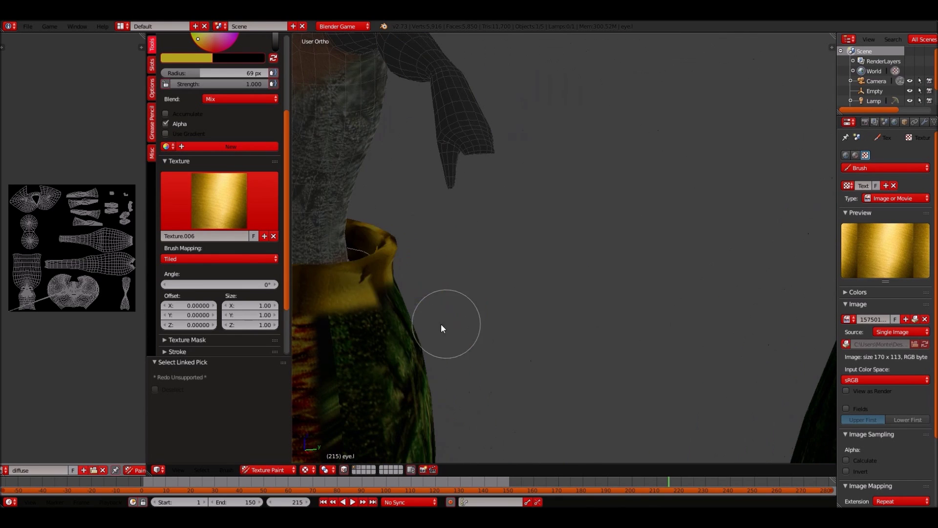
scroll(220, 147, up, 5)
Switch to the Smear brush and soften the collar's lower edge into the body
click(220, 78)
click(310, 136)
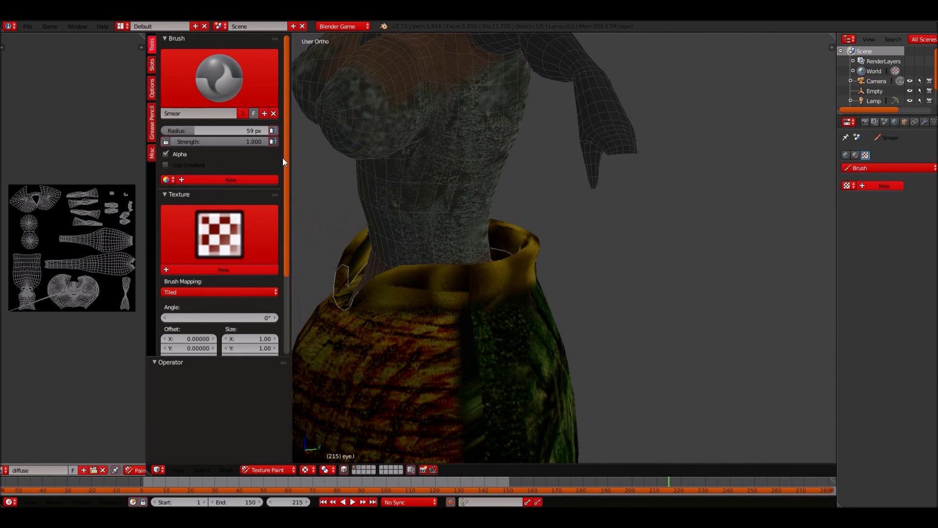
mouse_move(359, 298)
middle_down()
mouse_move(447, 295)
mouse_move(441, 283)
middle_up()
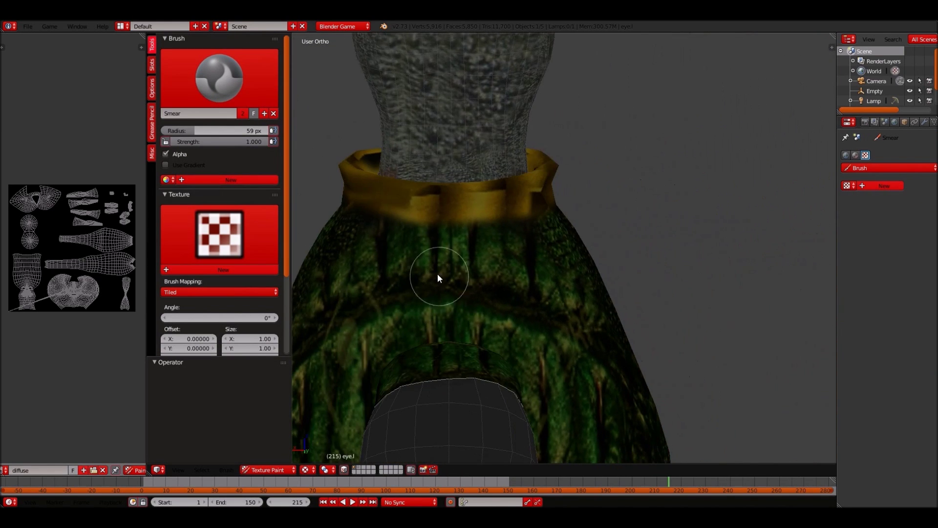
middle_drag(491, 189, 549, 176)
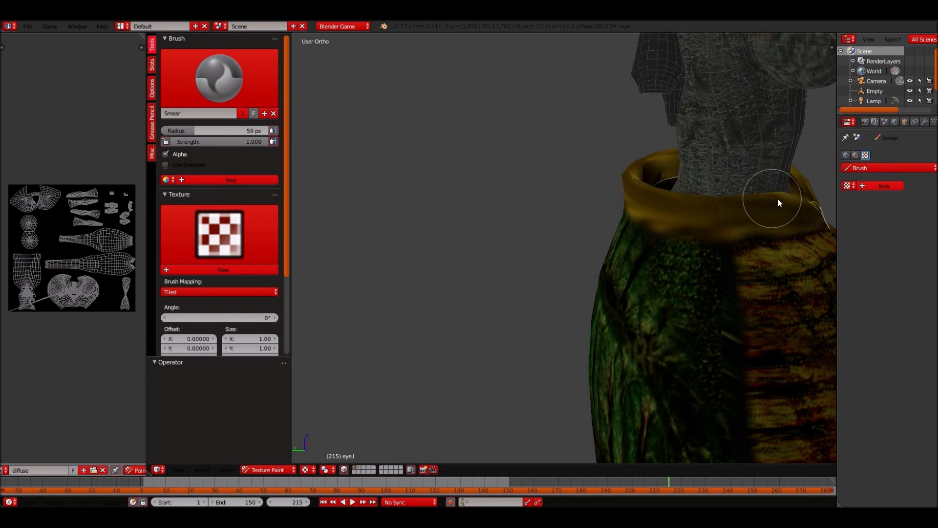
middle_drag(796, 224, 628, 243)
mouse_move(647, 312)
middle_down()
mouse_move(691, 312)
mouse_move(538, 244)
middle_up()
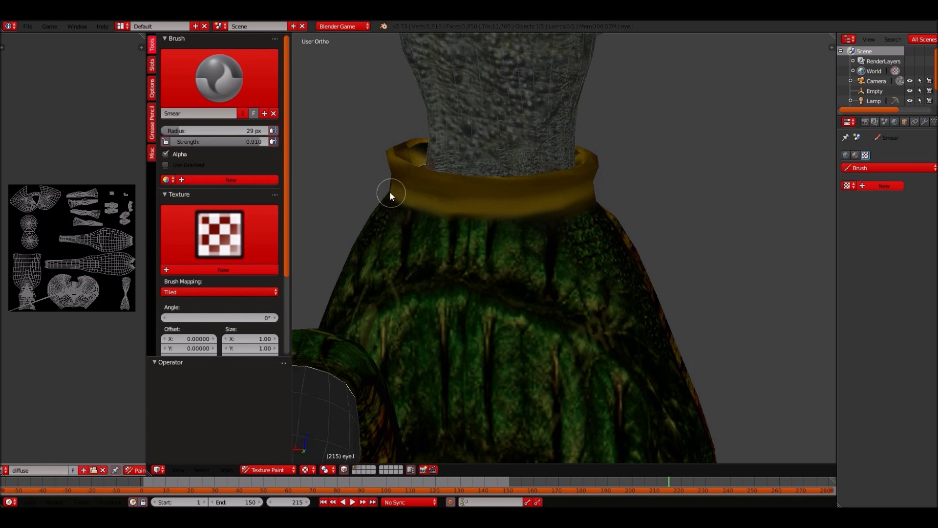
middle_drag(389, 192, 432, 260)
drag(439, 291, 338, 286)
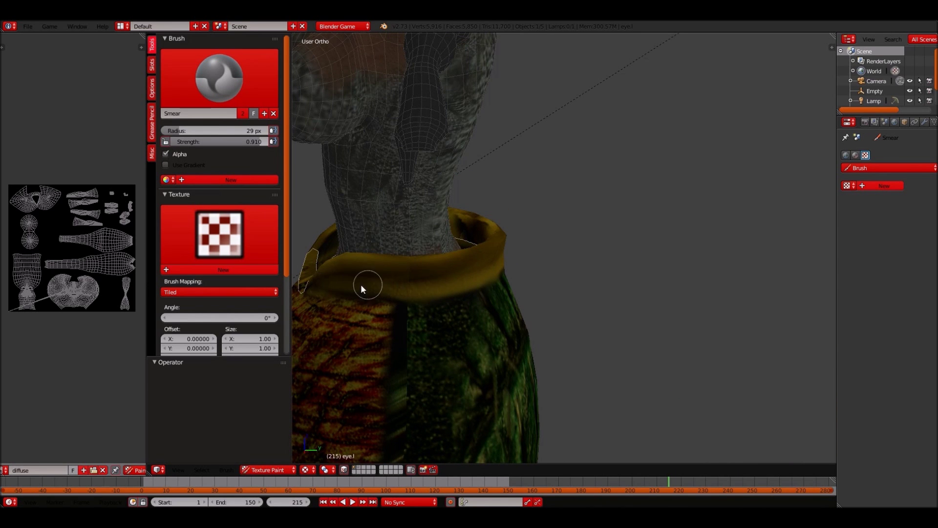
Return to the front view of the whole character and make the gold image the brush texture
key(ctrl+KP_1)
key(KP_1)
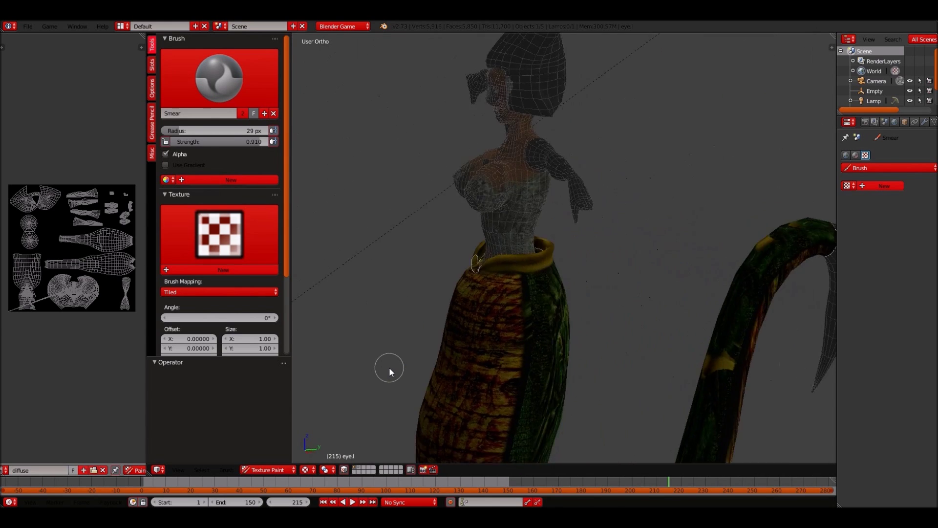
click(166, 269)
Set the gold texture's brush mapping to Stencil and enlarge the brush to 52 px
click(252, 292)
click(247, 237)
scroll(619, 148, up, 2)
scroll(621, 77, up, 2)
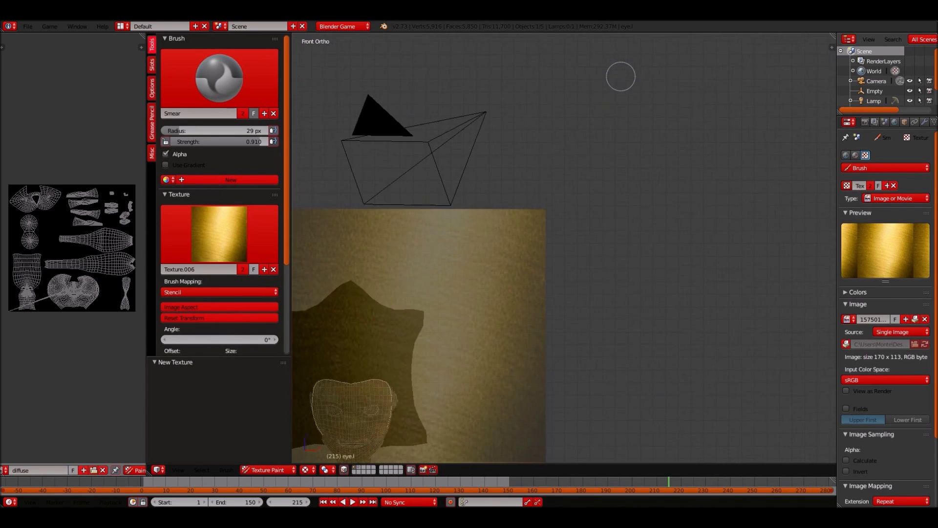
scroll(620, 76, up, 1)
key(f)
click(453, 378)
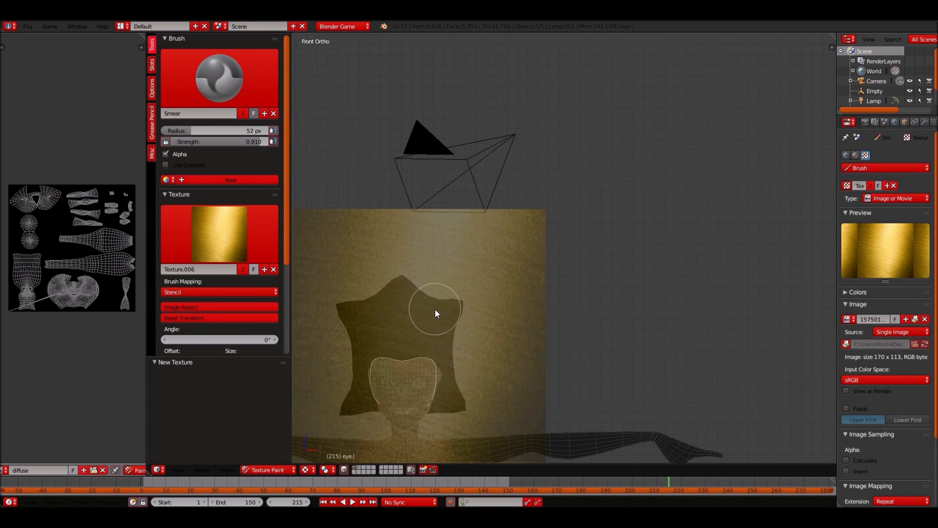
Position the gold stencil over the hair and switch back to the TexDraw brush
shift+middle_drag(435, 309, 433, 301)
right_drag(433, 306, 529, 218)
key(KP_3)
click(219, 292)
click(219, 259)
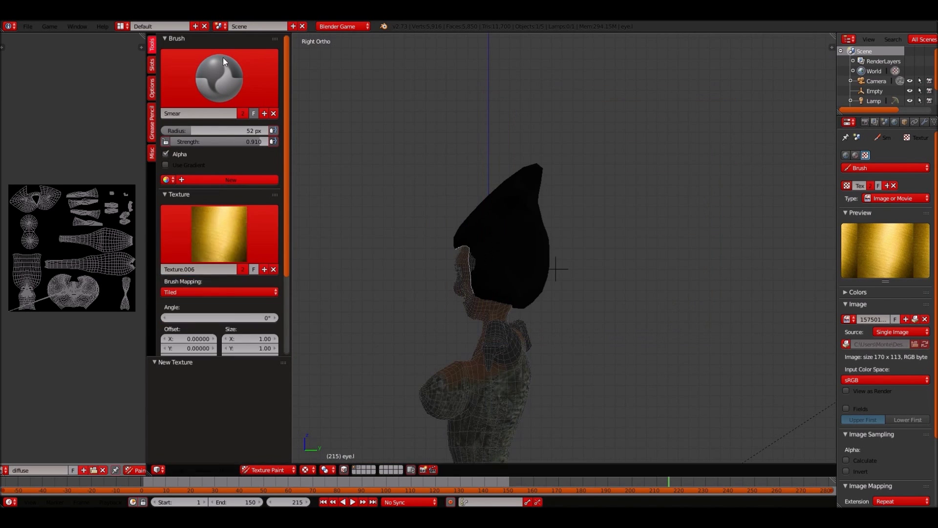
click(219, 78)
click(294, 195)
Paint the hair gold through the stencil from the back and side views
click(245, 298)
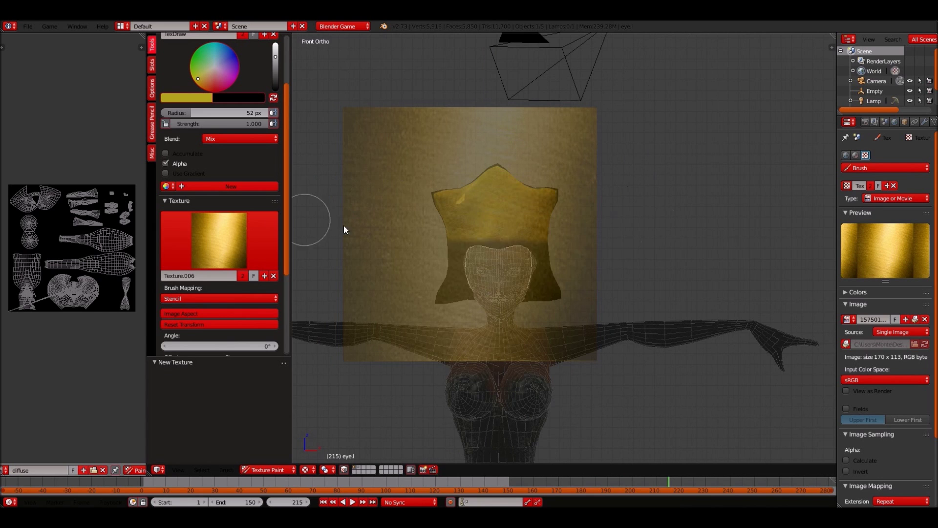
key(ctrl+KP_1)
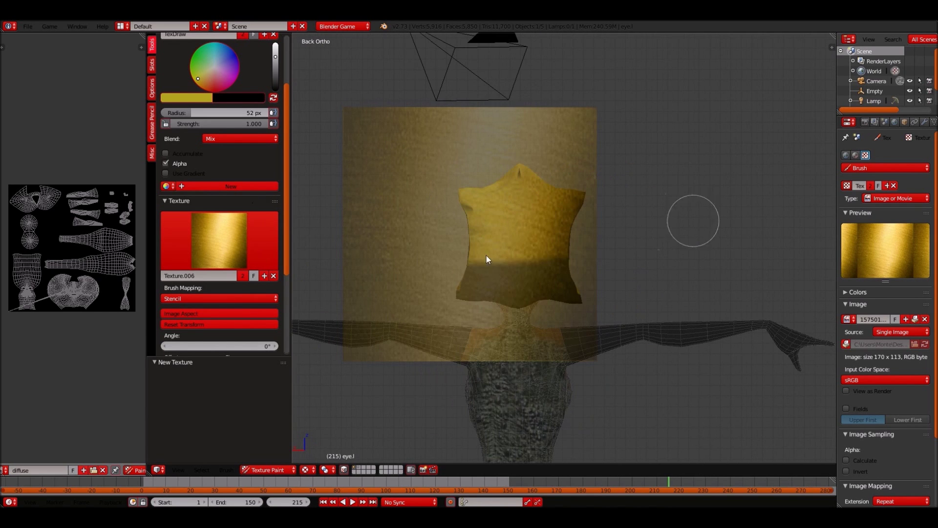
middle_drag(501, 181, 526, 258)
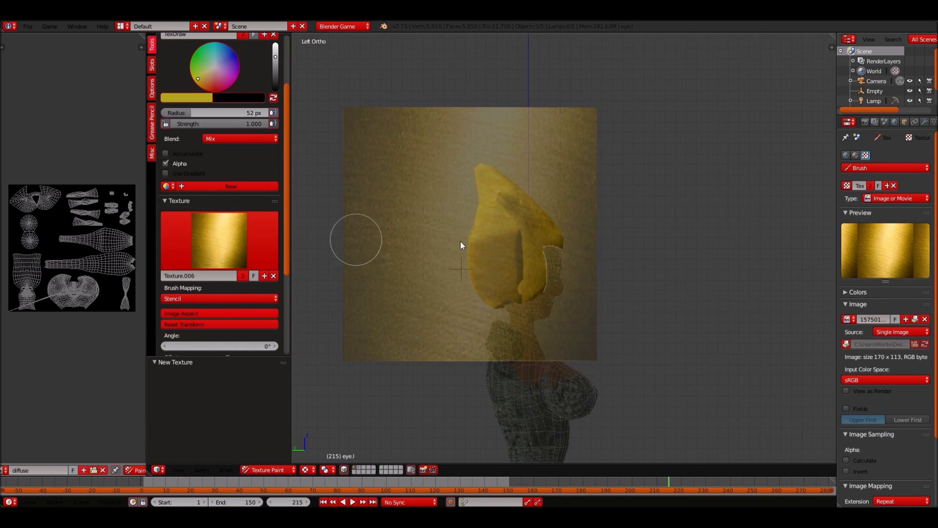
key(ctrl+KP_6)
middle_drag(504, 305, 556, 260)
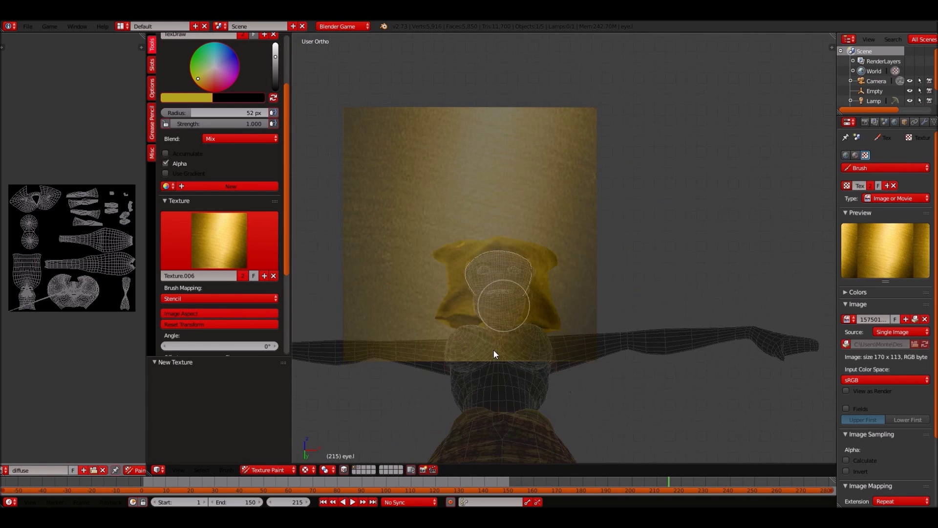
key(KP_1)
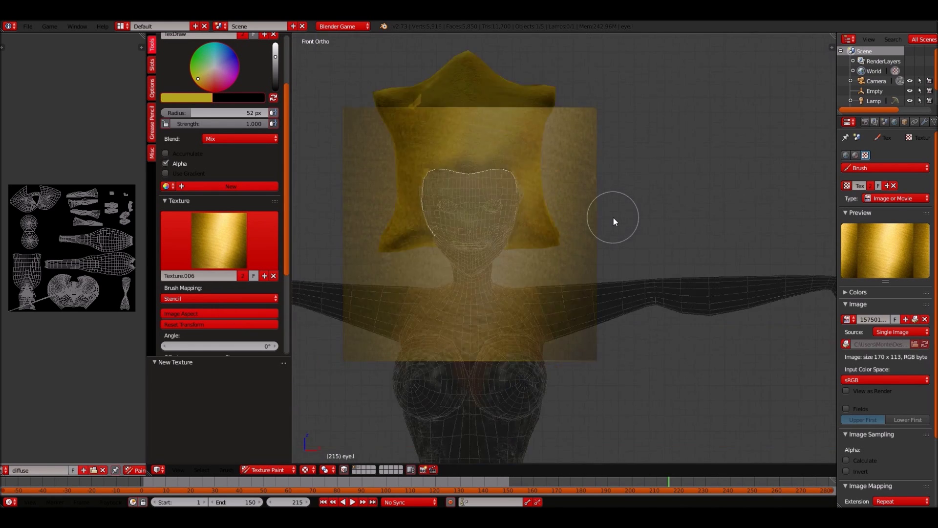
scroll(613, 216, up, 3)
Set the brush texture mapping back to Tiled and rotate around to check the gold hair
click(225, 275)
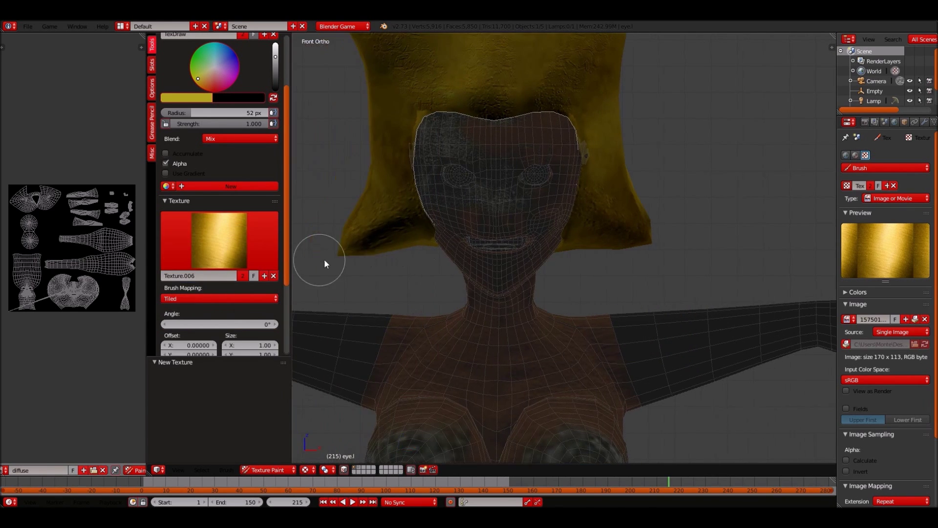
scroll(497, 213, down, 5)
key(KP_4)
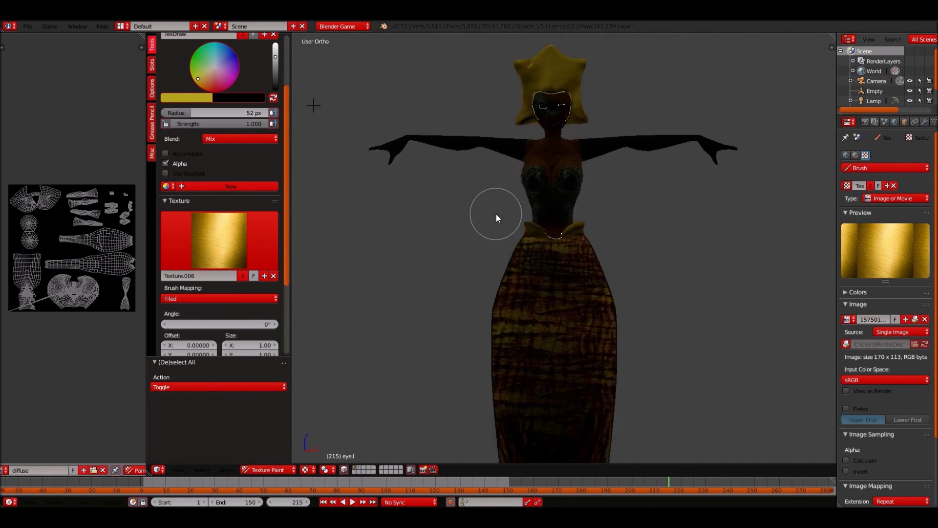
key(KP_4)
key(KP_4)
key(KP_8)
key(KP_1)
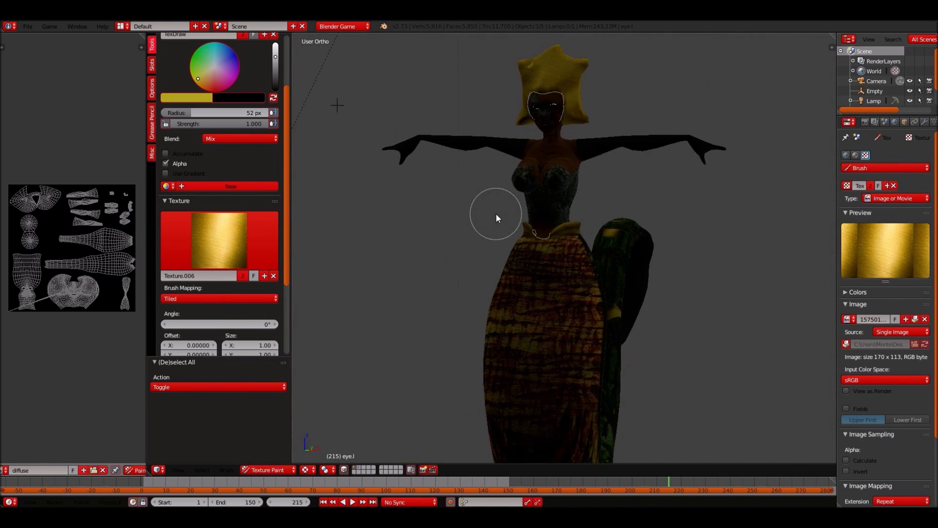
scroll(497, 213, up, 3)
shift+scroll(496, 213, up, 3)
scroll(664, 231, down, 1)
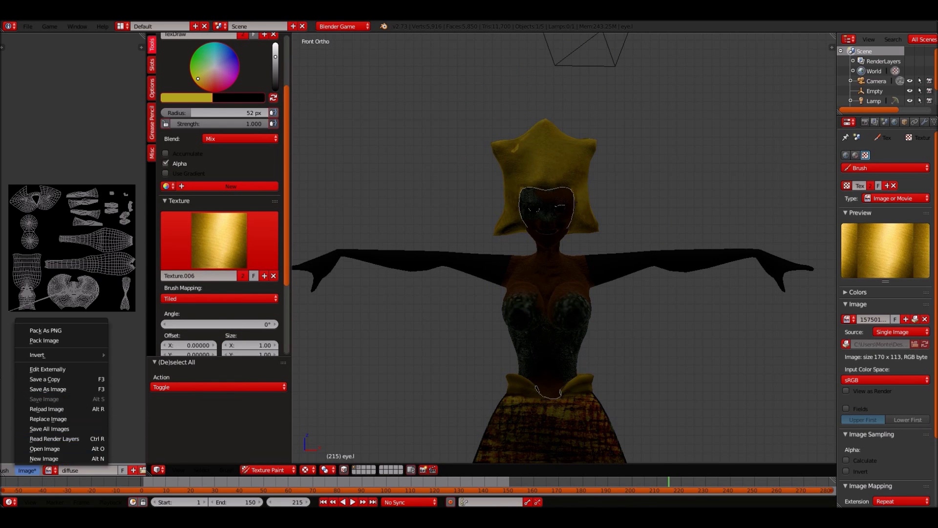
Leave Texture Paint mode and return to it, then orbit to view the body
scroll(738, 241, up, 2)
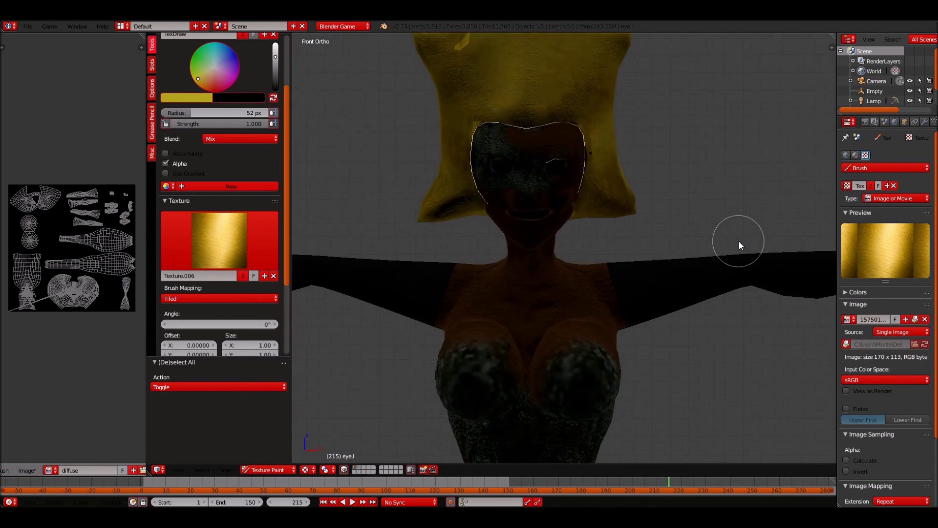
key(ctrl+Tab)
click(288, 446)
key(ctrl+Tab)
scroll(714, 259, up, 2)
scroll(714, 259, down, 3)
mouse_move(713, 259)
middle_down()
mouse_move(715, 129)
mouse_move(923, 326)
middle_up()
Load the green scale image as the brush texture and select the torso faces with L
click(916, 319)
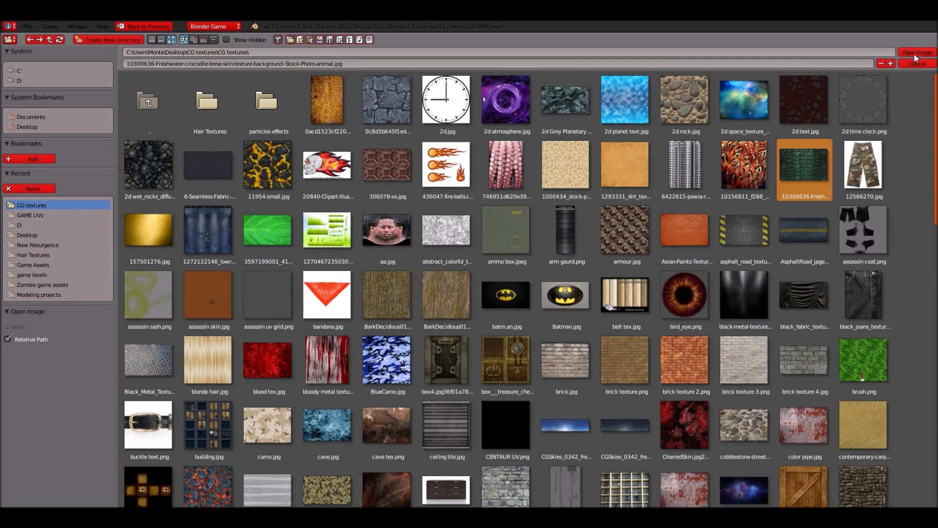
double_click(563, 157)
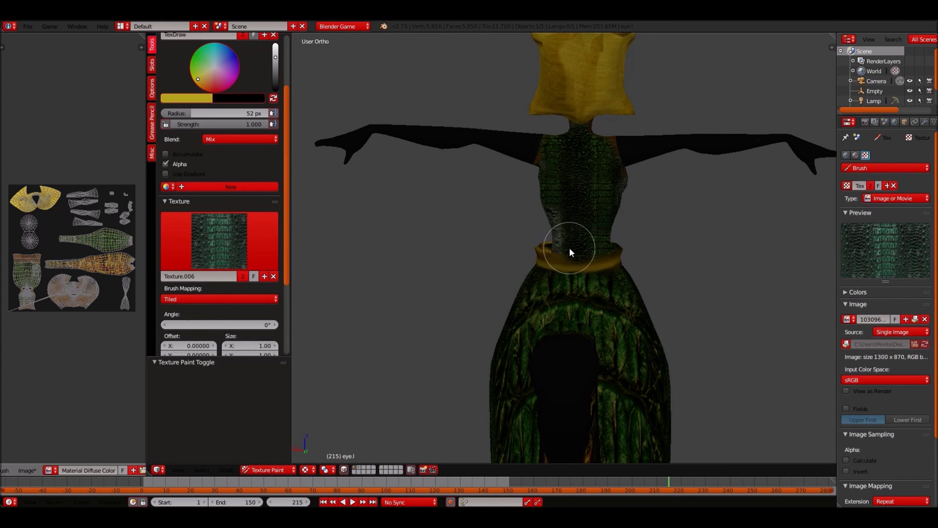
key(l)
key(ctrl+KP_3)
key(KP_3)
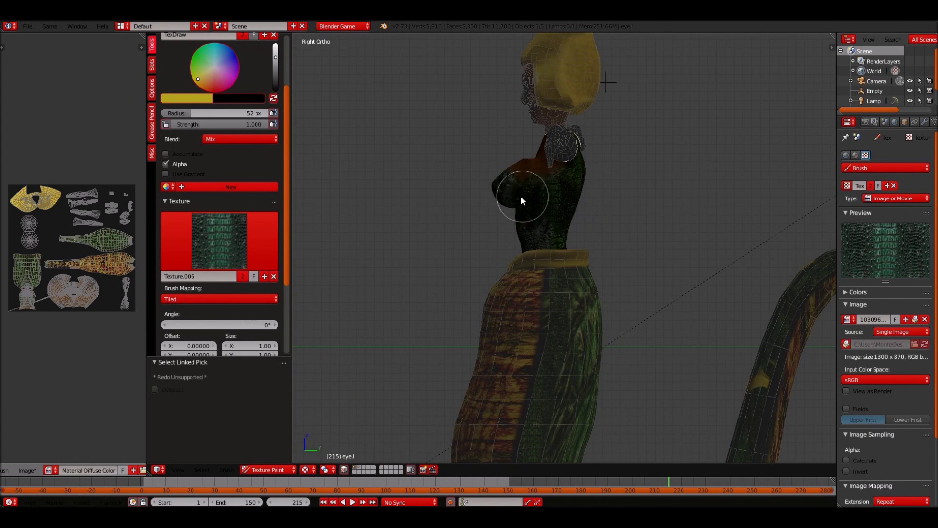
key(ctrl+KP_3)
key(KP_1)
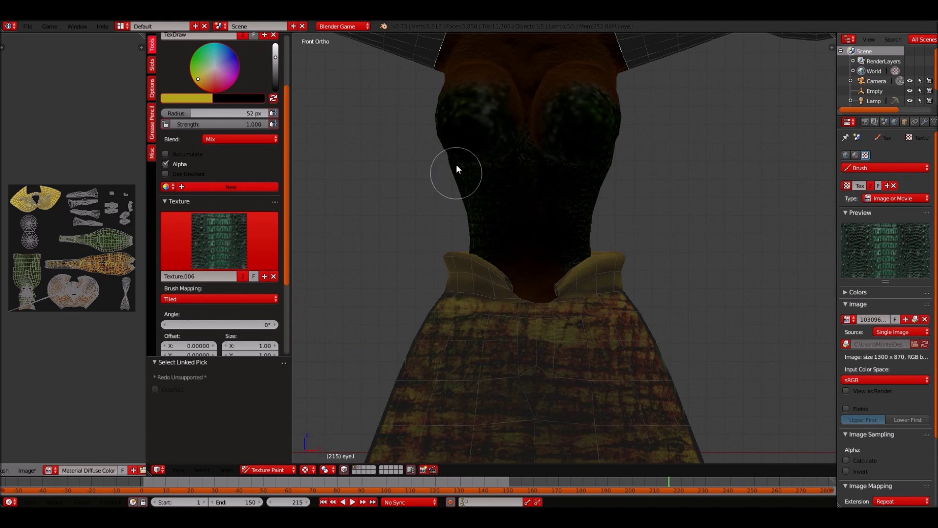
Check the scaled torso from back and front, then unlink the brush image
scroll(584, 141, down, 3)
mouse_move(585, 141)
middle_down()
mouse_move(499, 188)
mouse_move(627, 185)
mouse_move(536, 362)
middle_up()
key(KP_1)
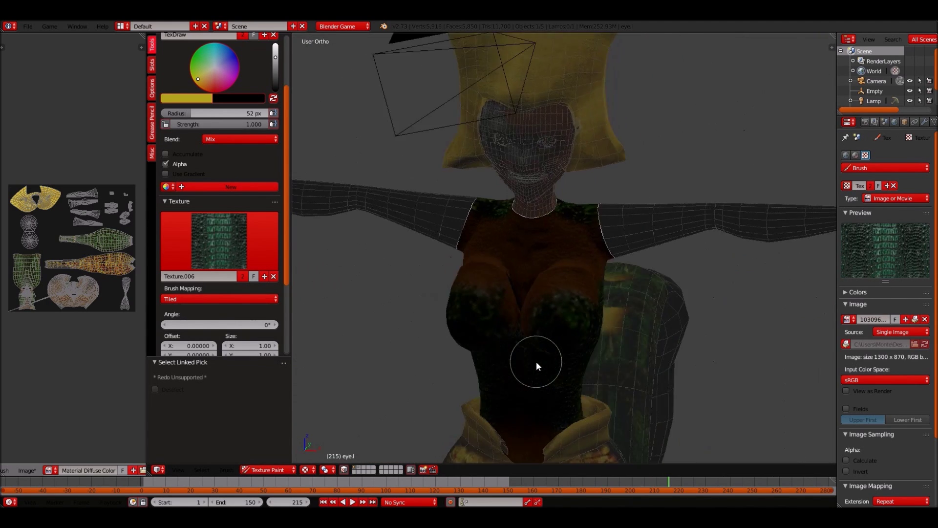
click(925, 319)
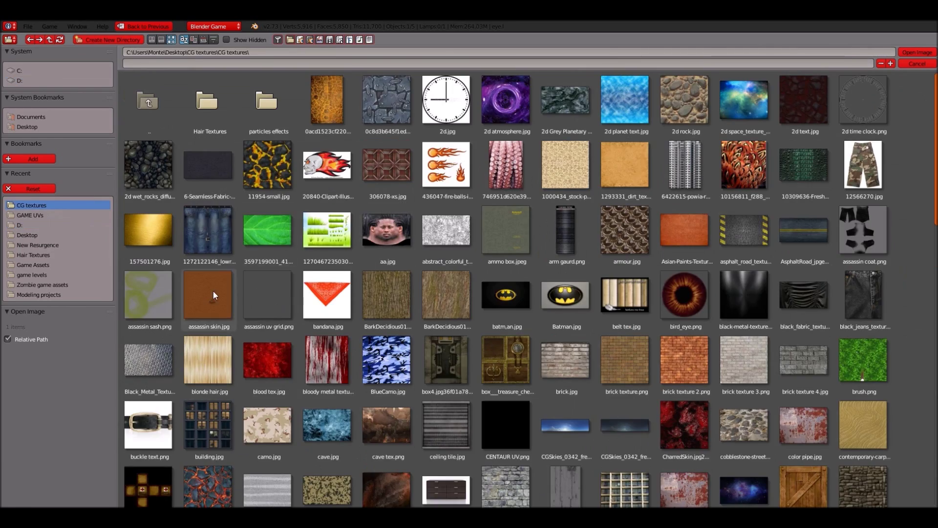
Load assassin skin.jpg as the brush texture and orbit to the back of the arm
double_click(213, 291)
key(KP_7)
key(KP_1)
scroll(702, 232, up, 1)
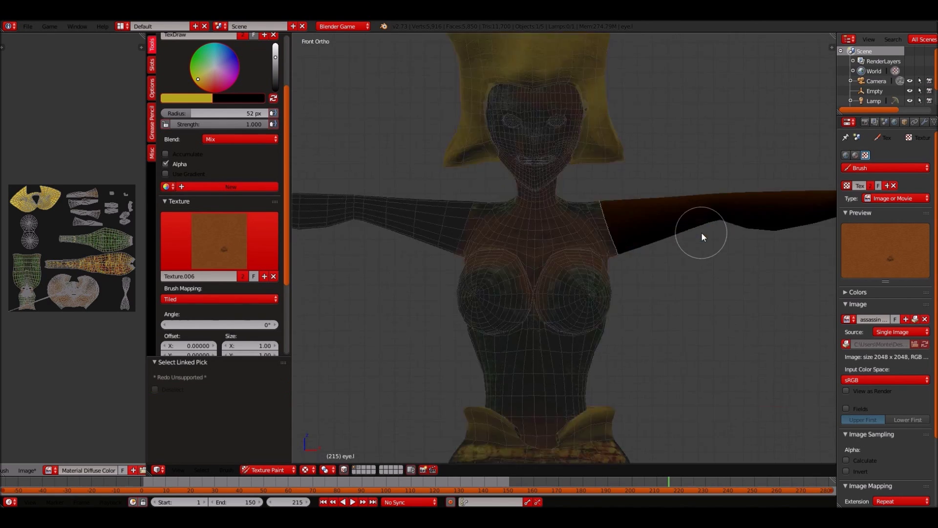
scroll(787, 198, up, 3)
scroll(826, 176, up, 1)
mouse_move(836, 167)
middle_down()
mouse_move(344, 225)
mouse_move(438, 242)
mouse_move(367, 321)
mouse_move(356, 295)
middle_up()
Inspect the arm from top, back and front views before painting it
key(KP_1)
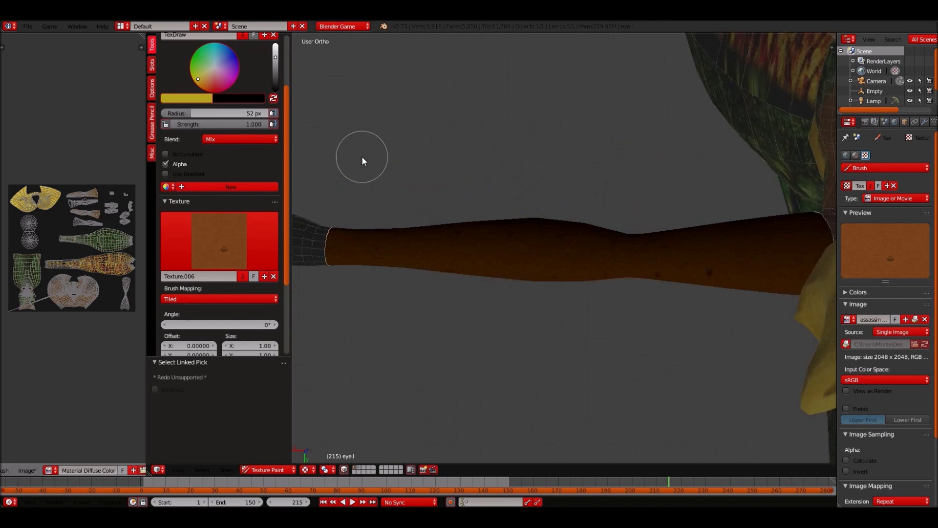
key(KP_7)
key(KP_1)
key(KP_7)
mouse_move(709, 207)
middle_down()
mouse_move(336, 230)
mouse_move(471, 278)
mouse_move(309, 240)
middle_up()
mouse_move(514, 234)
middle_down()
mouse_move(377, 228)
mouse_move(344, 242)
middle_up()
key(KP_7)
key(ctrl+KP_1)
mouse_move(782, 220)
middle_down()
mouse_move(712, 195)
mouse_move(373, 203)
mouse_move(670, 209)
mouse_move(716, 165)
mouse_move(693, 126)
mouse_move(461, 151)
mouse_move(587, 320)
mouse_move(463, 283)
middle_up()
key(KP_1)
Select the arm and hand faces with L and box select, painting them with brown skin
key(l)
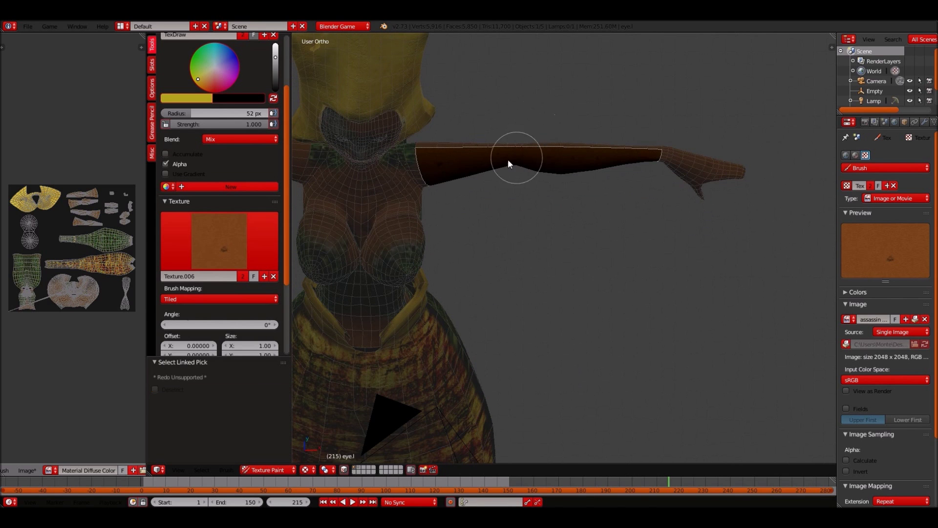
key(a)
key(KP_7)
key(b)
drag(532, 72, 628, 119)
key(KP_1)
key(b)
drag(526, 174, 658, 305)
key(ctrl+KP_7)
key(KP_1)
Replace the brush texture image with the green scale image again
click(925, 318)
click(880, 319)
click(171, 39)
double_click(763, 339)
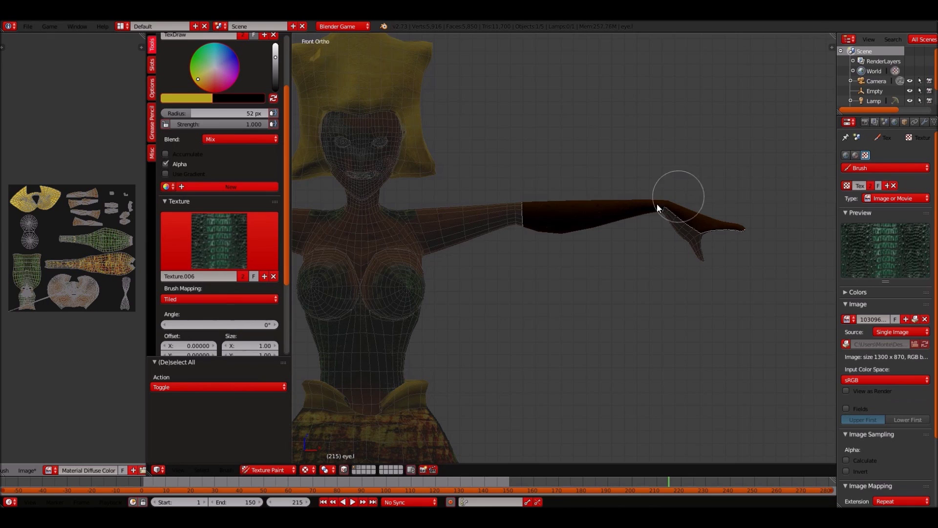
Select the upper-arm faces with L, cover them with green scales, then clear the selection
key(KP_7)
mouse_move(573, 140)
middle_down()
mouse_move(614, 232)
mouse_move(564, 373)
mouse_move(768, 325)
middle_up()
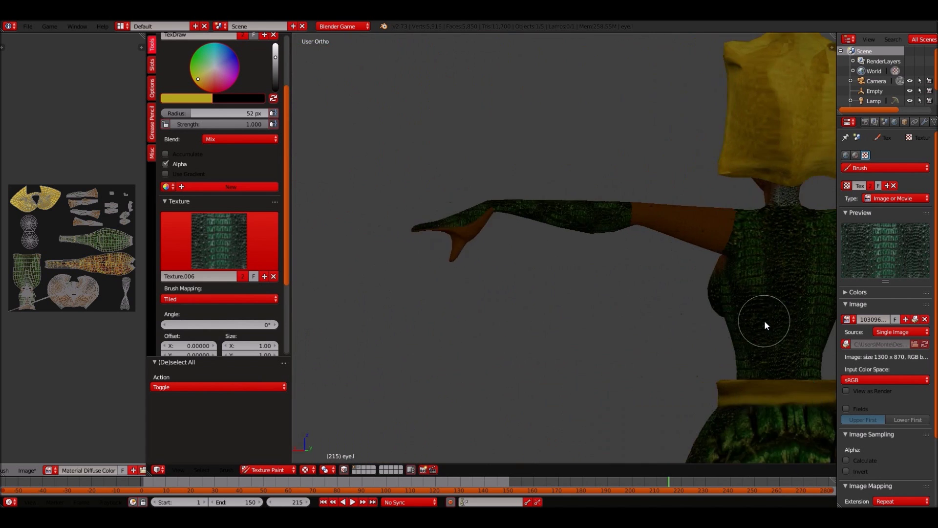
key(KP_1)
scroll(765, 321, up, 3)
scroll(765, 321, down, 2)
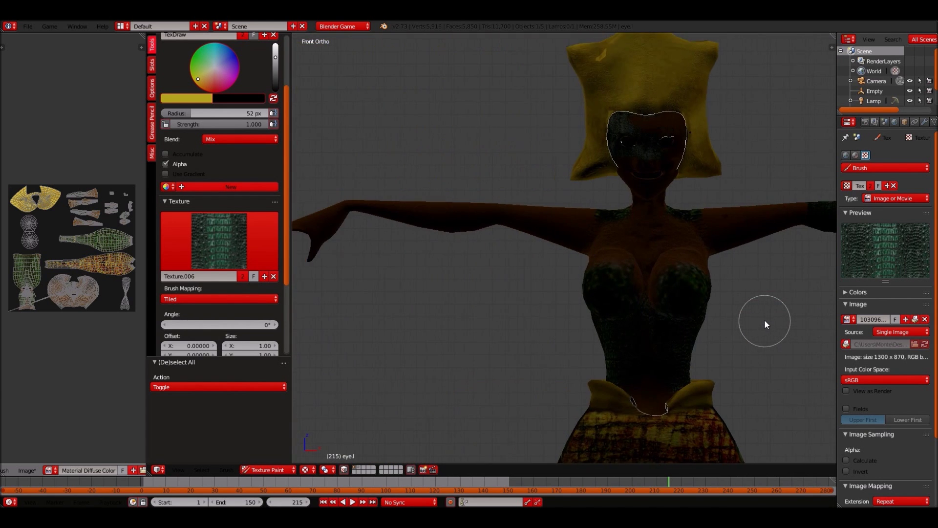
scroll(760, 315, down, 2)
key(KP_7)
key(l)
mouse_move(363, 139)
middle_down()
mouse_move(599, 253)
mouse_move(409, 331)
mouse_move(591, 306)
mouse_move(715, 184)
middle_up()
key(a)
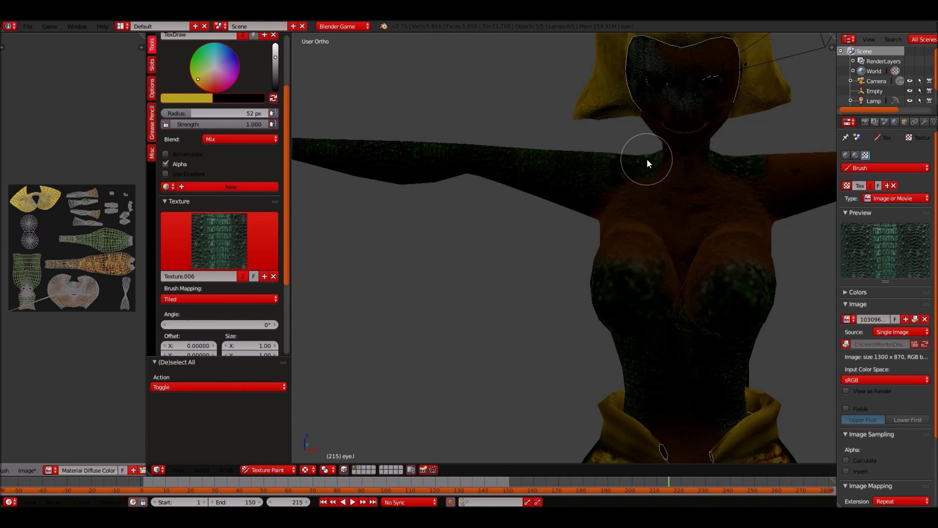
Orbit to the face, select the eye area and remove the image from the brush texture
middle_drag(647, 163, 656, 217)
mouse_move(621, 242)
middle_down()
mouse_move(735, 233)
mouse_move(637, 195)
middle_up()
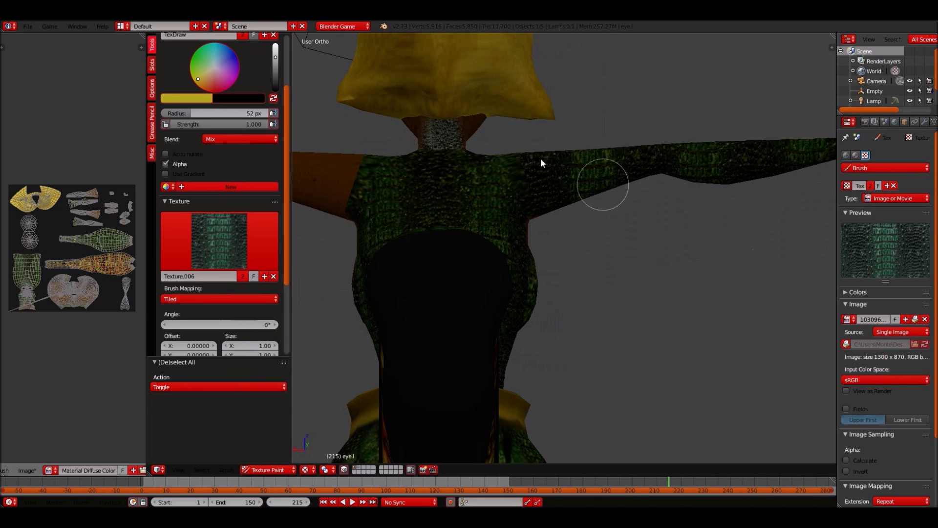
middle_drag(530, 189, 530, 186)
key(l)
key(KP_Decimal)
key(KP_1)
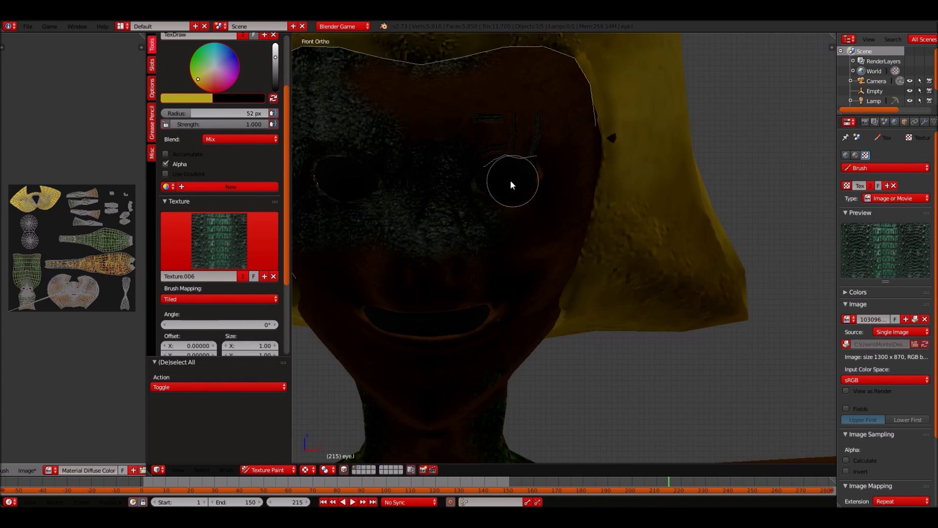
click(274, 277)
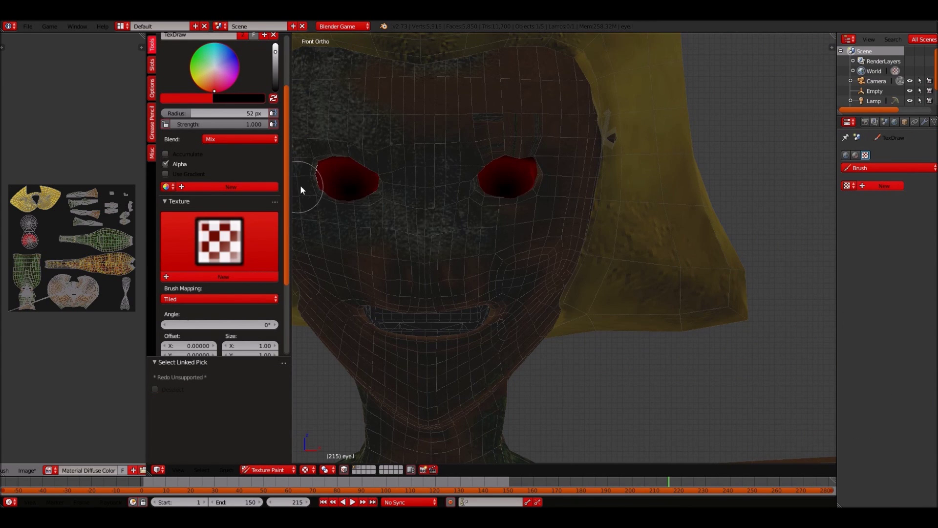
Dab small white highlights into the red eyes with a 13 px brush
scroll(220, 195, down, 1)
click(345, 181)
drag(250, 106, 229, 107)
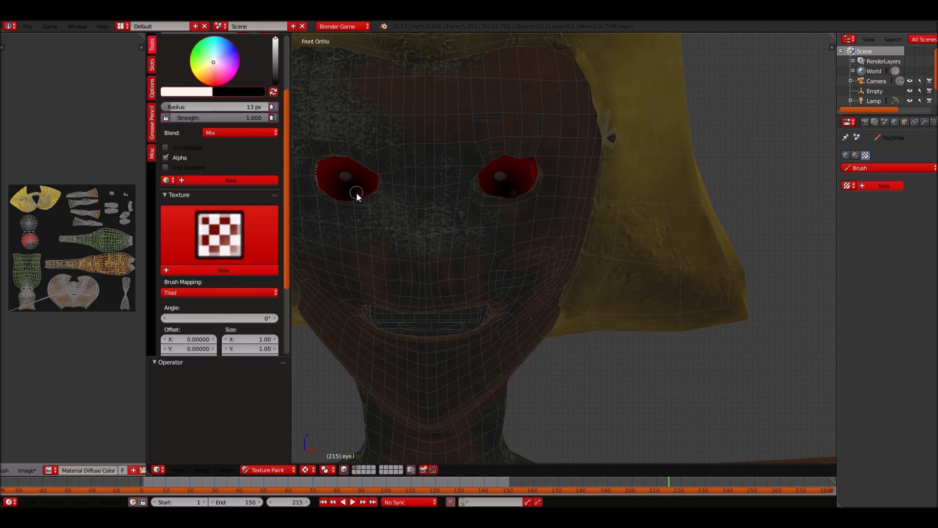
scroll(660, 218, down, 3)
key(a)
Select the tail faces with L so only the tail gets painted
scroll(660, 218, up, 2)
scroll(660, 218, down, 3)
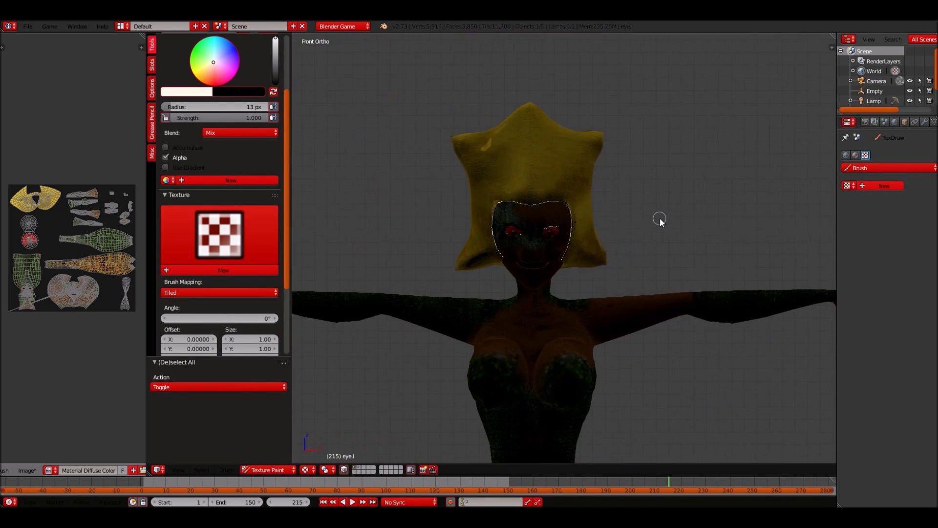
scroll(660, 218, down, 3)
middle_drag(660, 218, 659, 218)
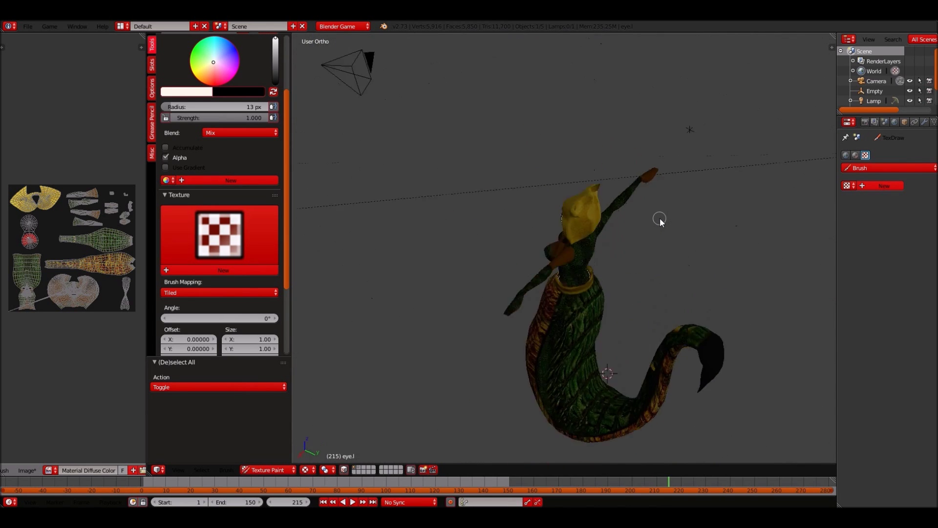
scroll(657, 219, up, 2)
key(l)
middle_drag(577, 252, 392, 213)
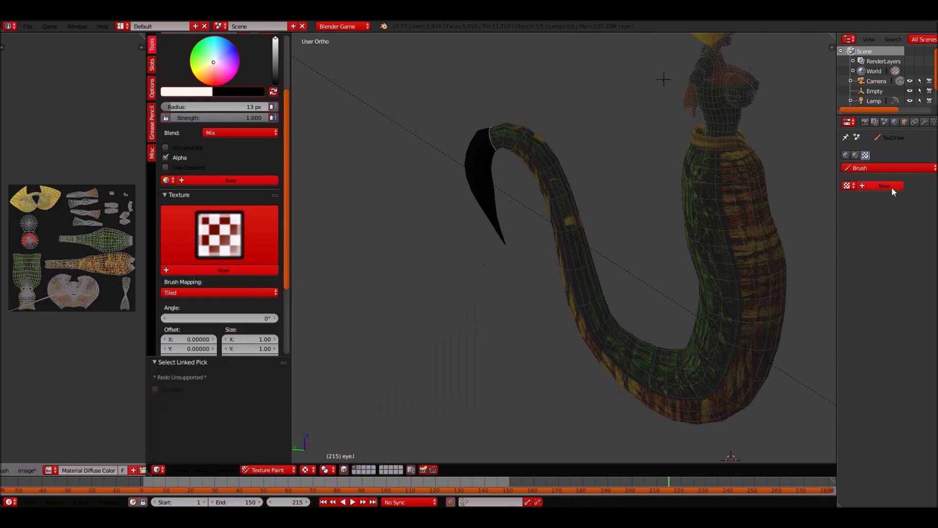
Make a new brush texture from the gold image with Tiled mapping
click(891, 191)
click(847, 320)
click(782, 364)
mouse_move(611, 220)
middle_down()
mouse_move(481, 249)
mouse_move(550, 382)
mouse_move(489, 343)
middle_up()
click(219, 292)
click(219, 324)
mouse_move(726, 247)
middle_down()
mouse_move(653, 300)
mouse_move(672, 145)
mouse_move(621, 215)
middle_up()
click(215, 270)
Paint the tail tip gold, then start saving the texture as an image
middle_drag(528, 156, 528, 156)
scroll(527, 156, up, 3)
key(a)
key(ctrl+KP_3)
scroll(549, 160, down, 4)
middle_drag(735, 233, 663, 248)
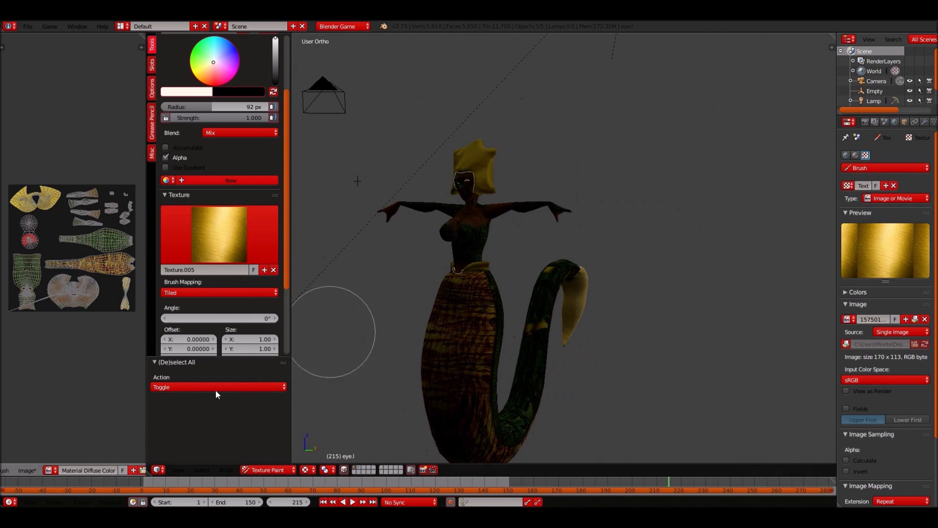
click(27, 470)
click(105, 366)
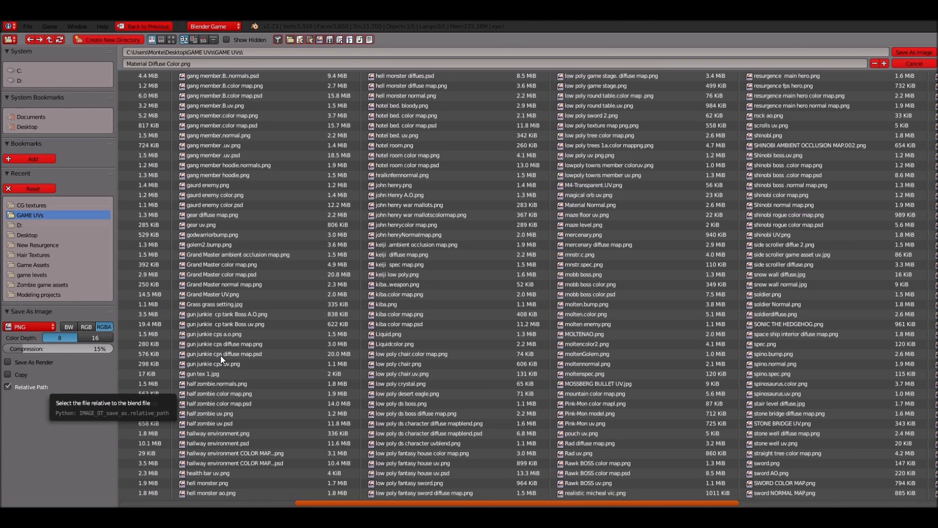
Save the texture as PNG 'Material Diffuse Color.png' in the GAME UVs folder
scroll(253, 362, down, 3)
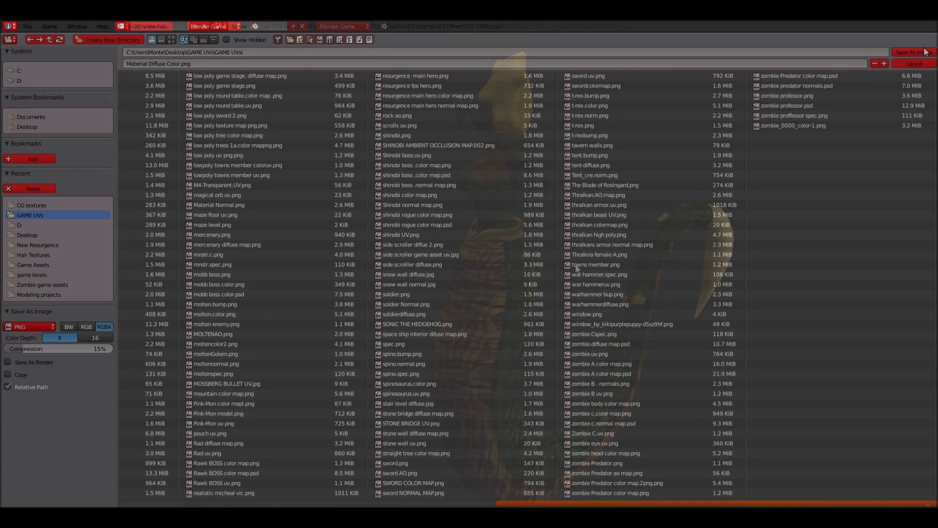